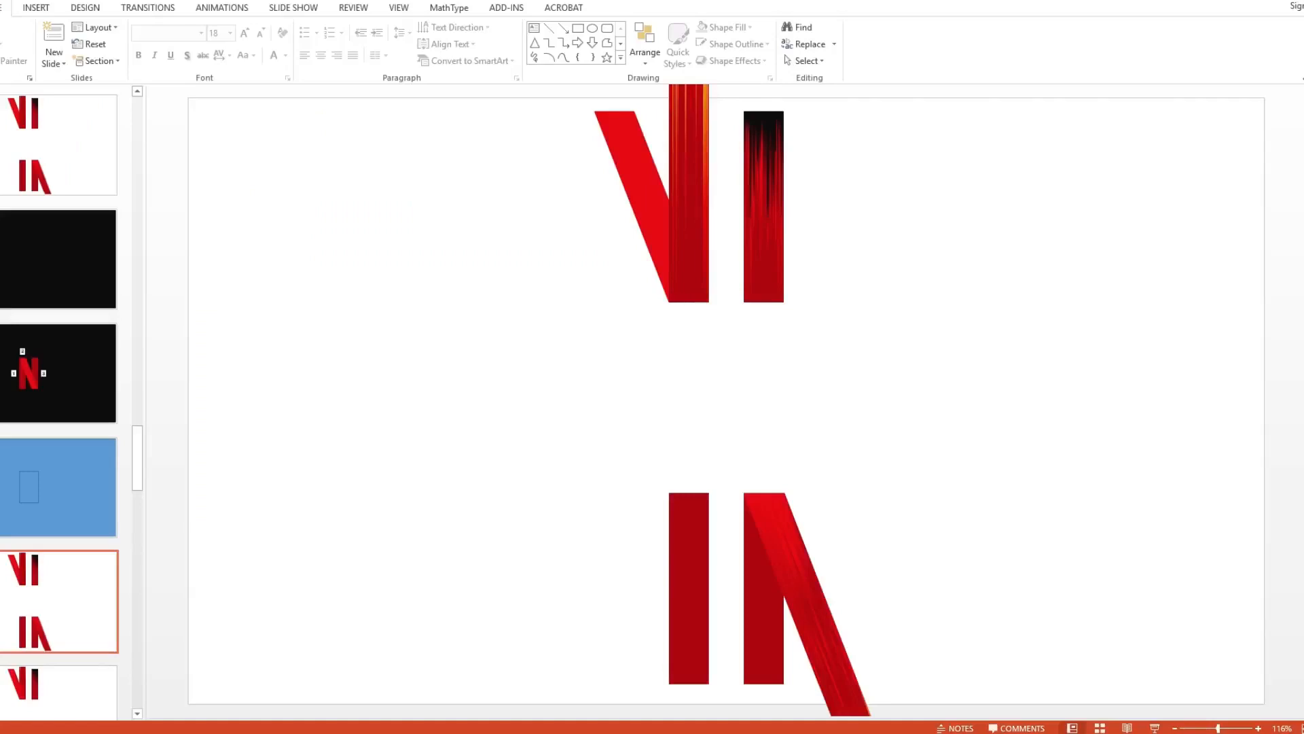
Step: Send the striped strip at the top of the slide to the back, behind the diagonal red bar
{"action": "left_click", "coordinate": [693, 514]}
{"action": "left_click", "coordinate": [701, 276], "text": "shift"}
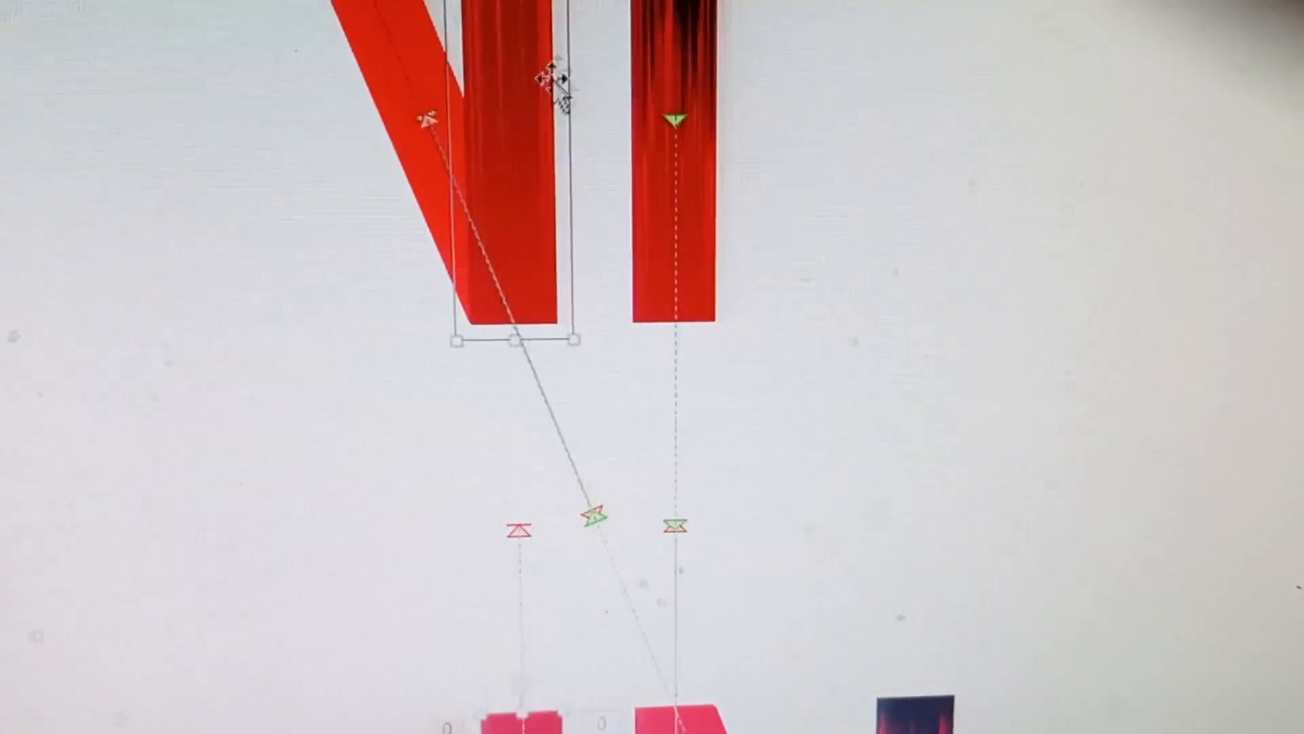
{"action": "right_click", "coordinate": [589, 123]}
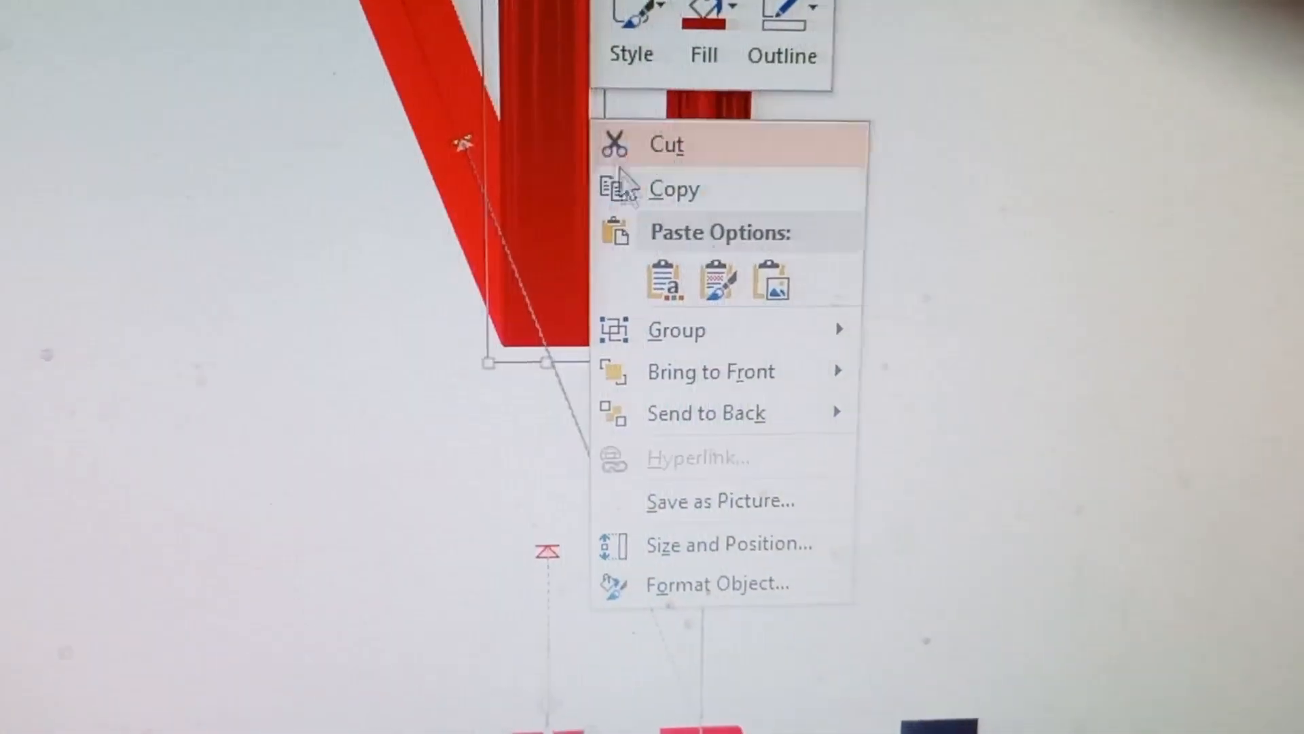
{"action": "mouse_move", "coordinate": [733, 435]}
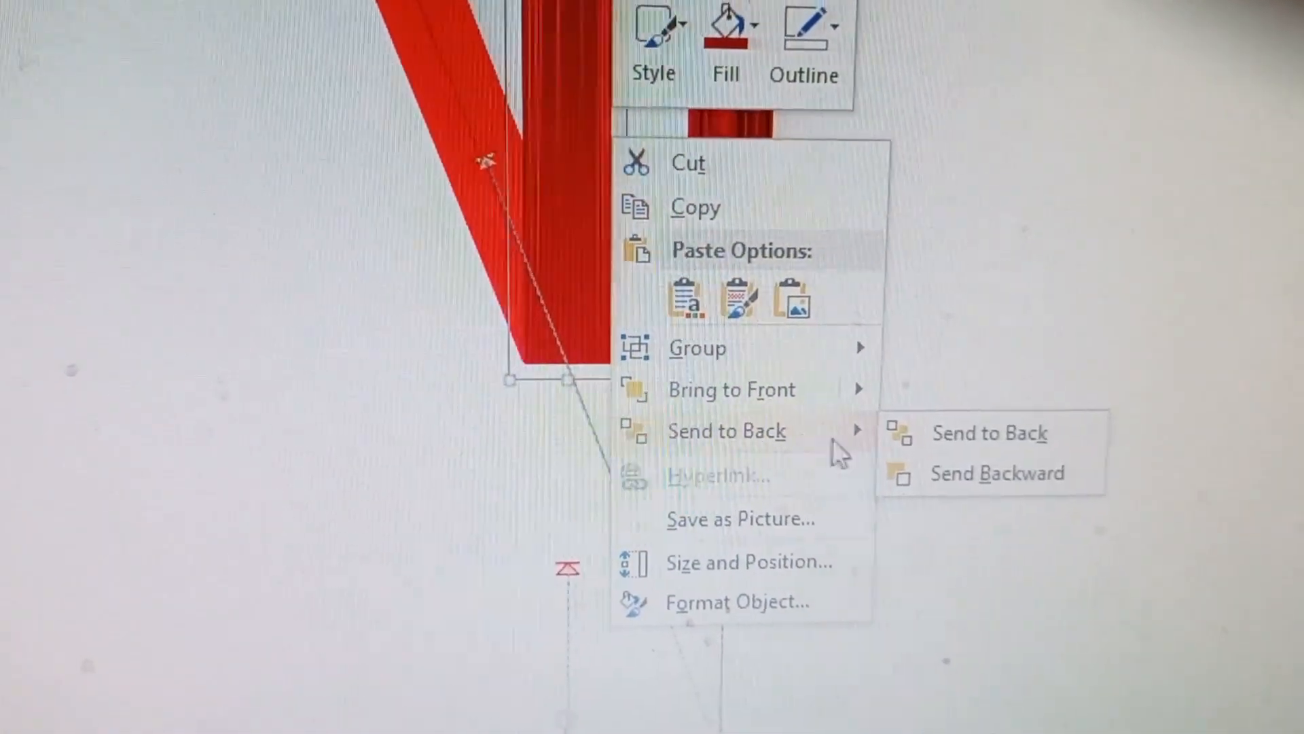
{"action": "left_click", "coordinate": [951, 435]}
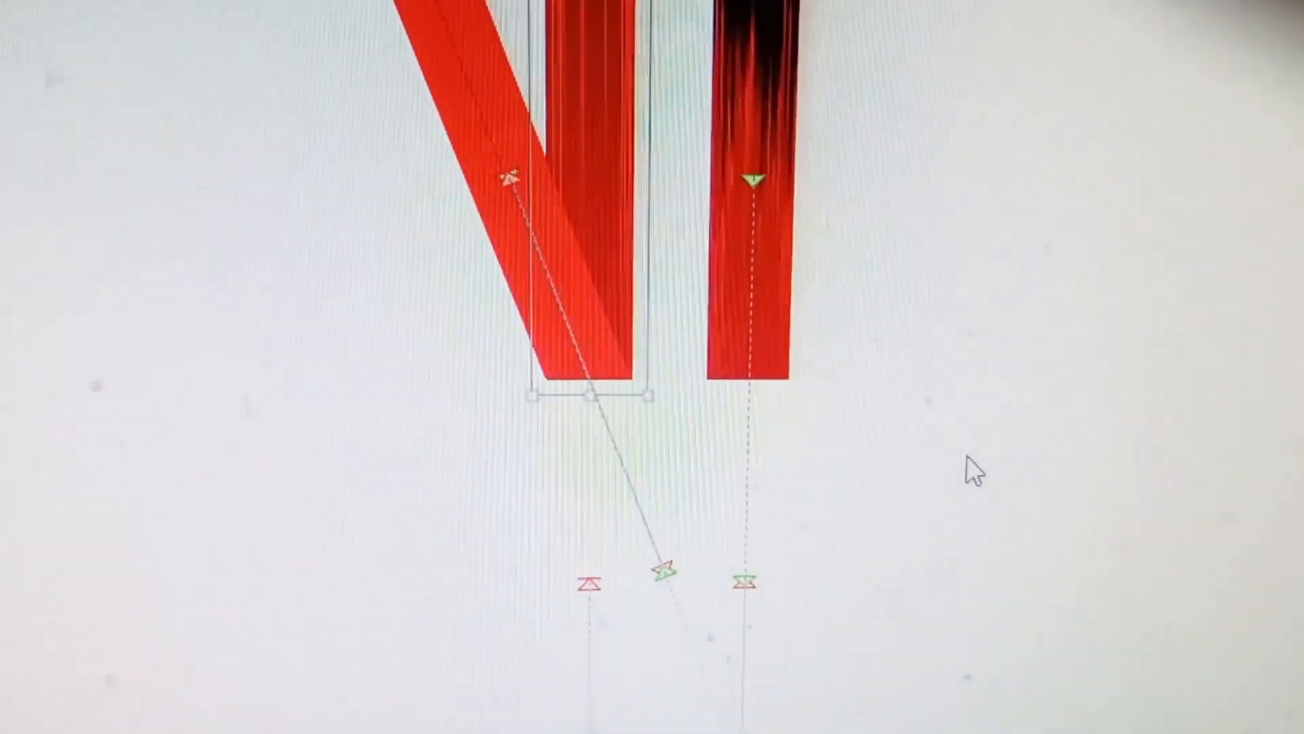
{"action": "left_click", "coordinate": [961, 453]}
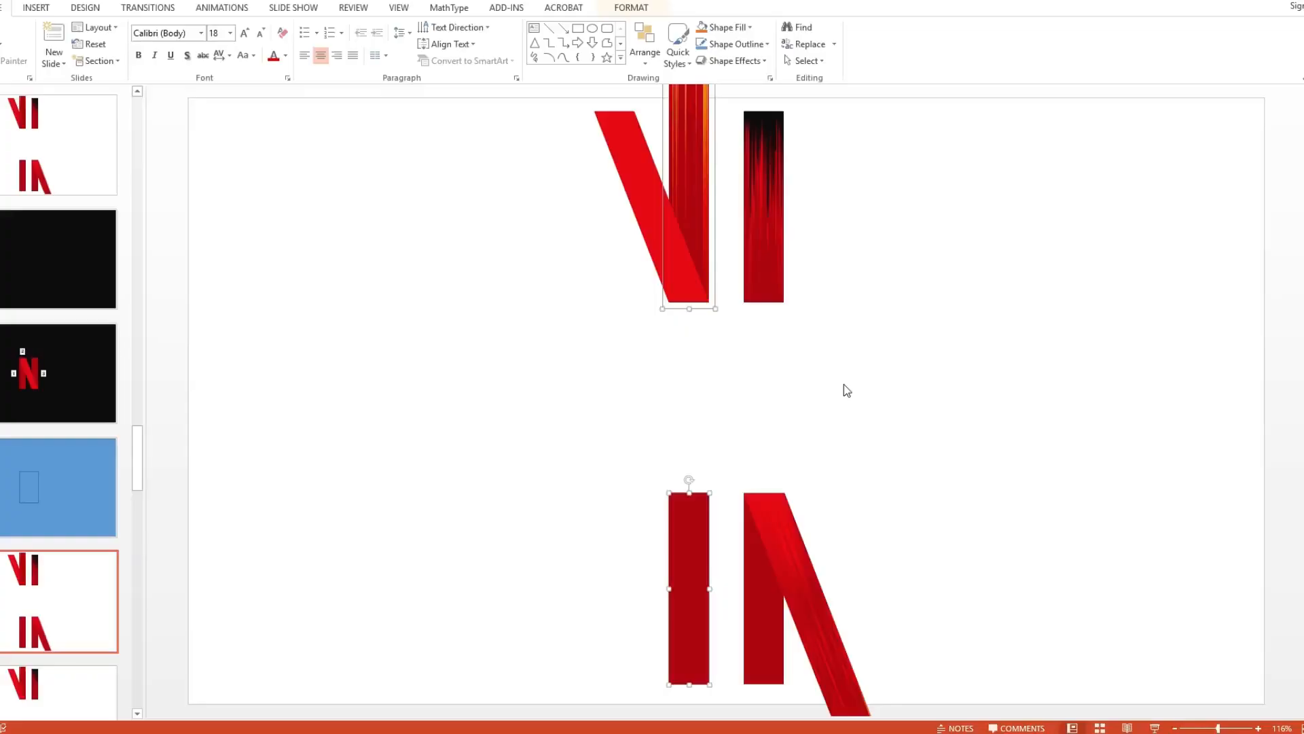
{"action": "left_click", "coordinate": [845, 387]}
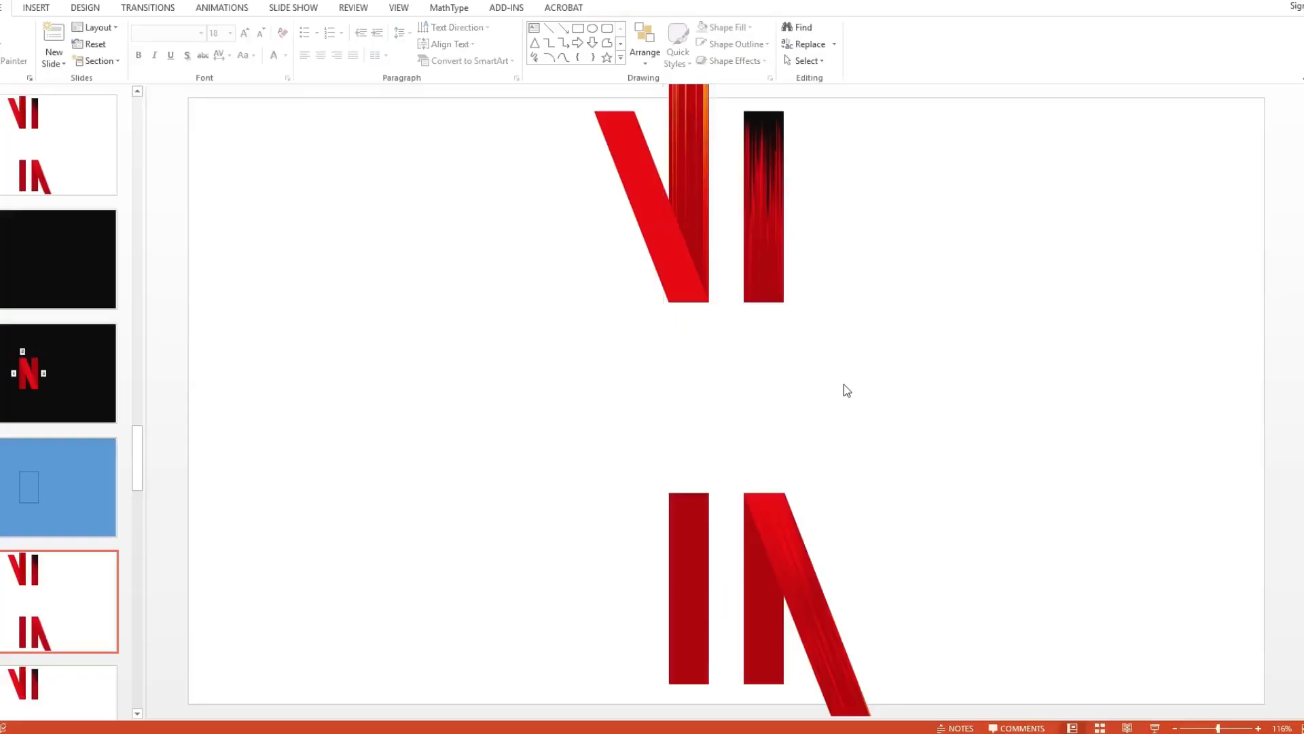
Step: Add a Down motion path to the lower-left red bar and to the striped strip above it
{"action": "left_click", "coordinate": [702, 512]}
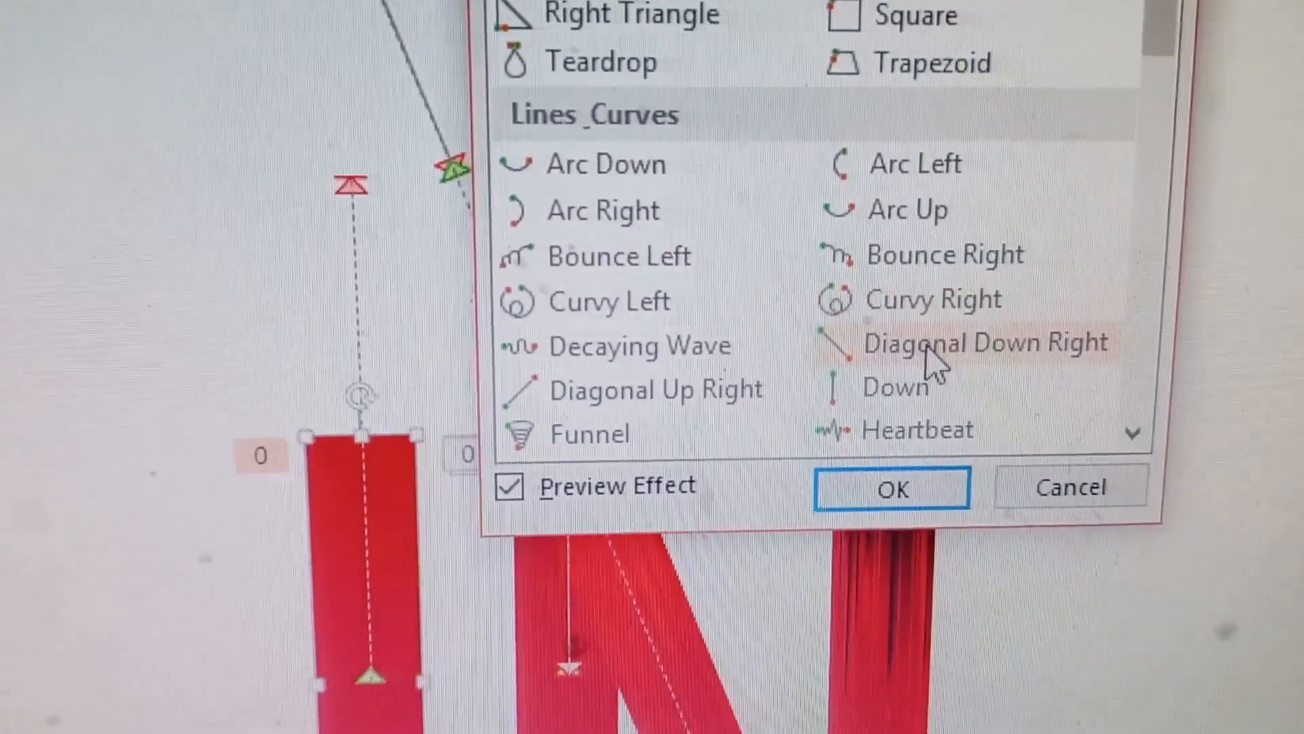
{"action": "left_click", "coordinate": [964, 415]}
{"action": "left_click", "coordinate": [924, 520]}
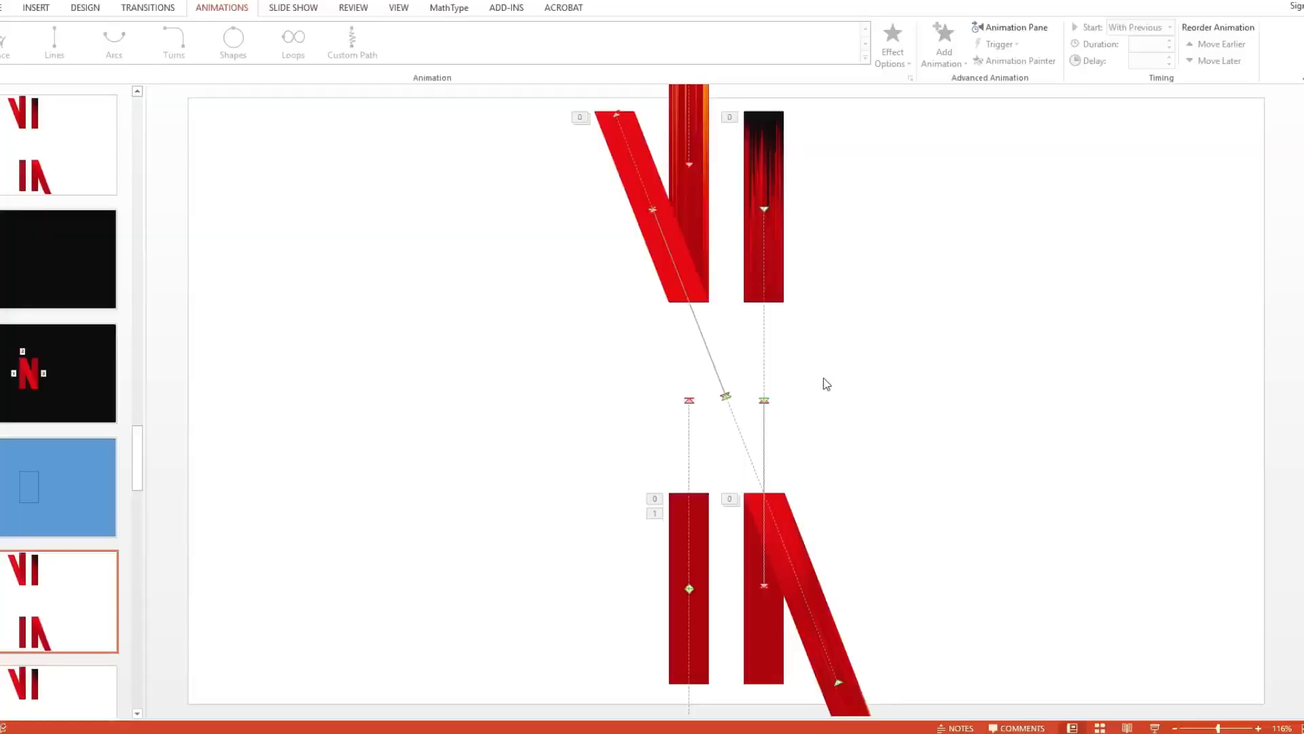
{"action": "left_click", "coordinate": [694, 198]}
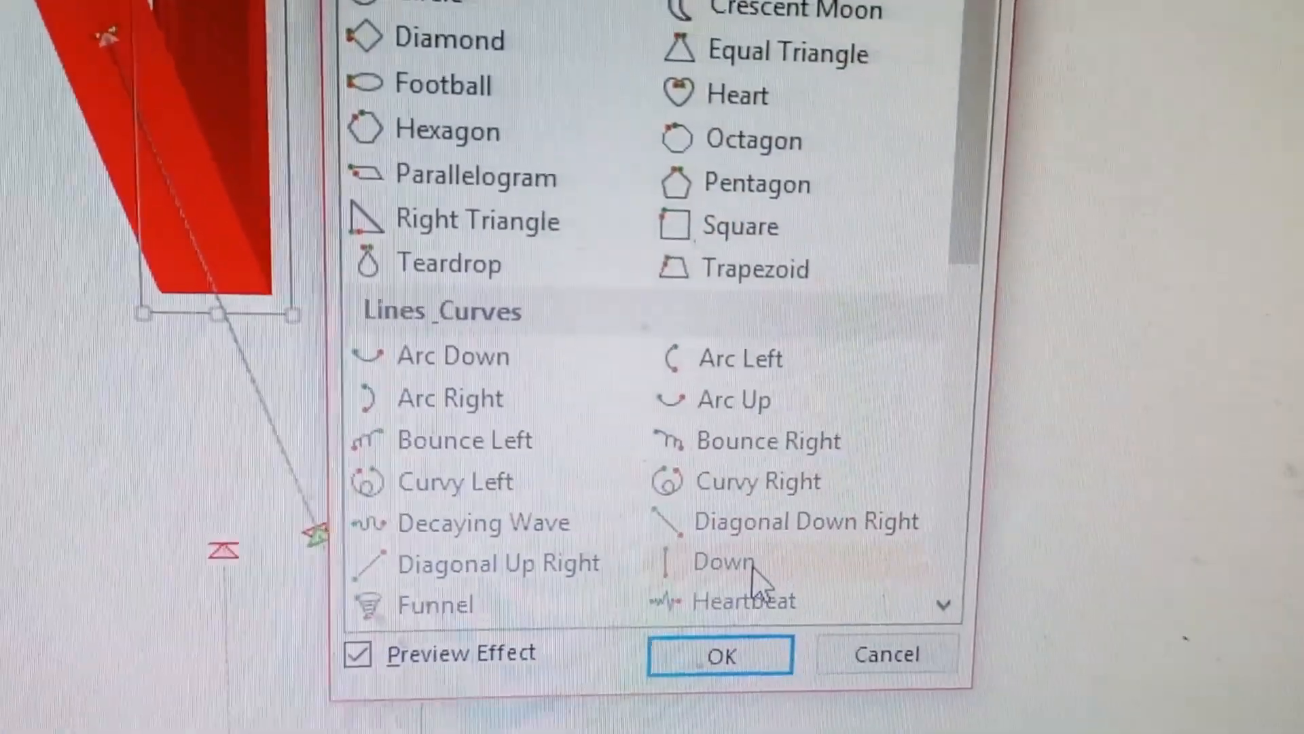
{"action": "left_click", "coordinate": [724, 563]}
{"action": "left_click", "coordinate": [754, 662]}
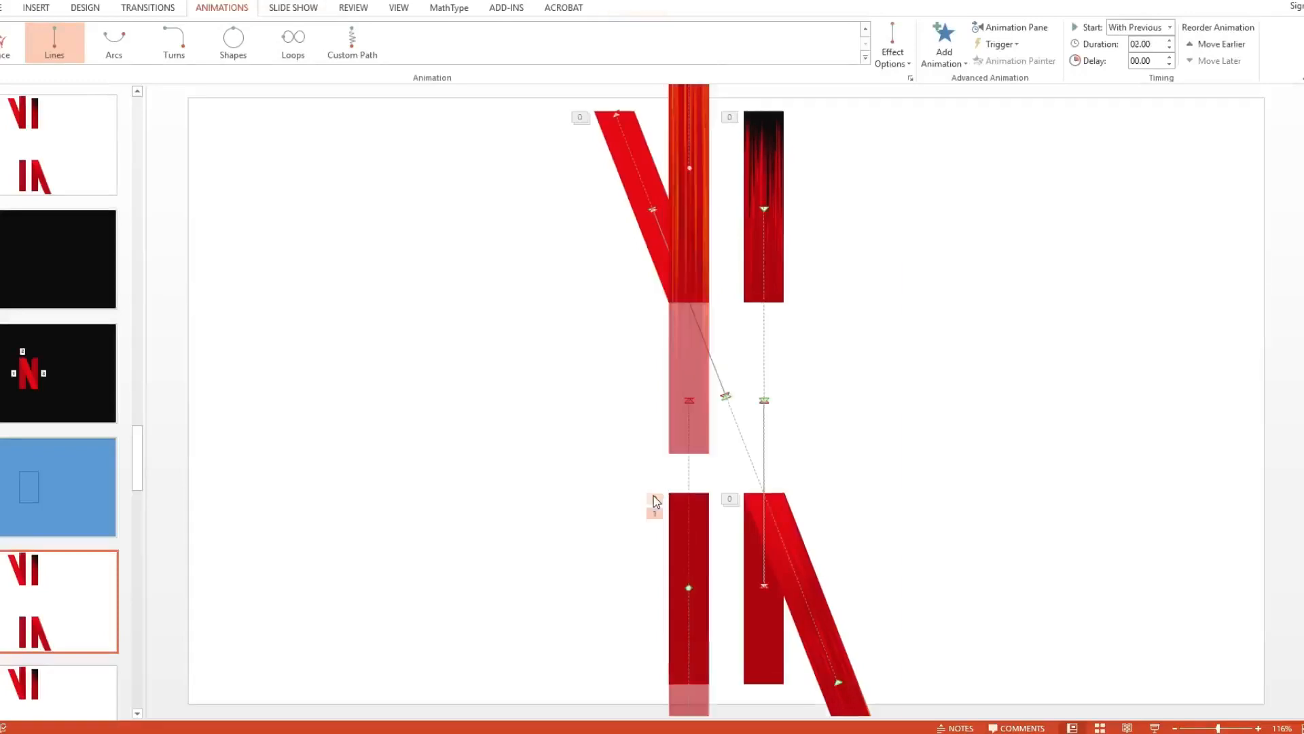
Step: Move the start of the lower-left bar's Down path to the end point of its existing upward path
{"action": "left_click", "coordinate": [868, 400]}
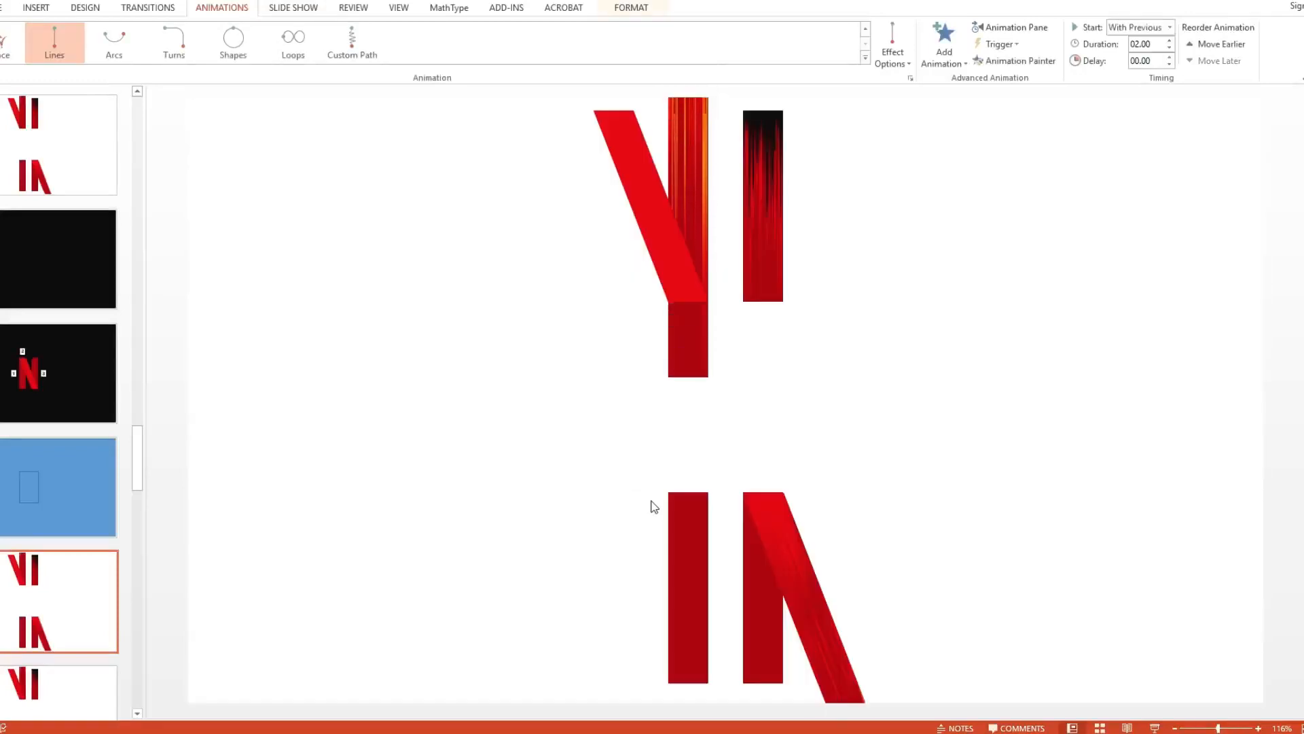
{"action": "left_click", "coordinate": [653, 506]}
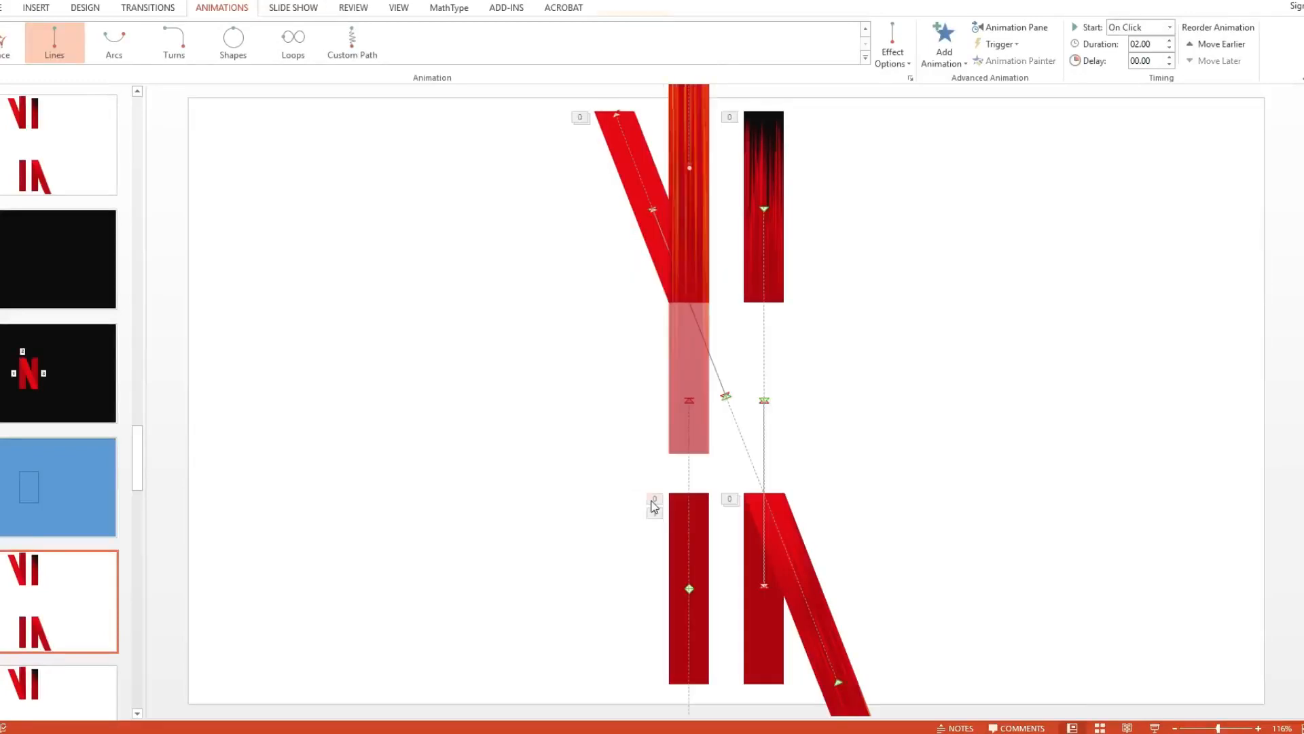
{"action": "left_click", "coordinate": [870, 351]}
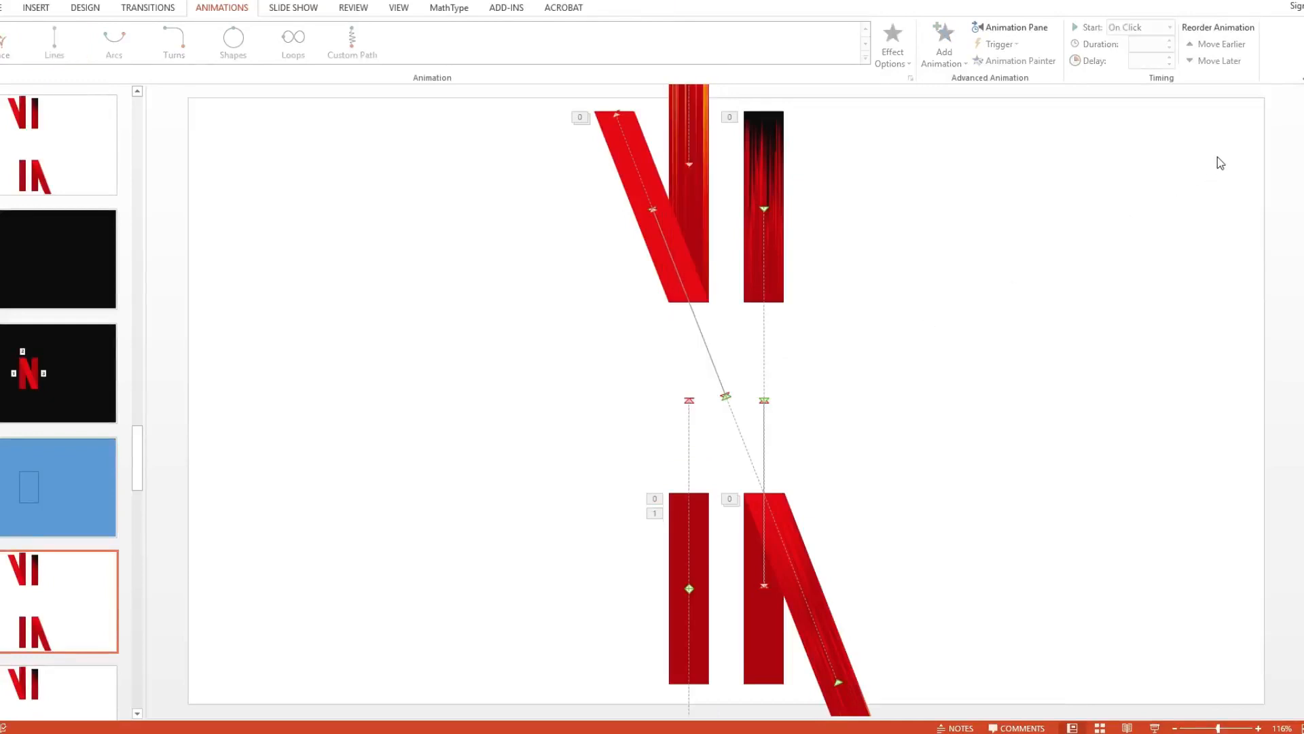
{"action": "left_click", "coordinate": [684, 644]}
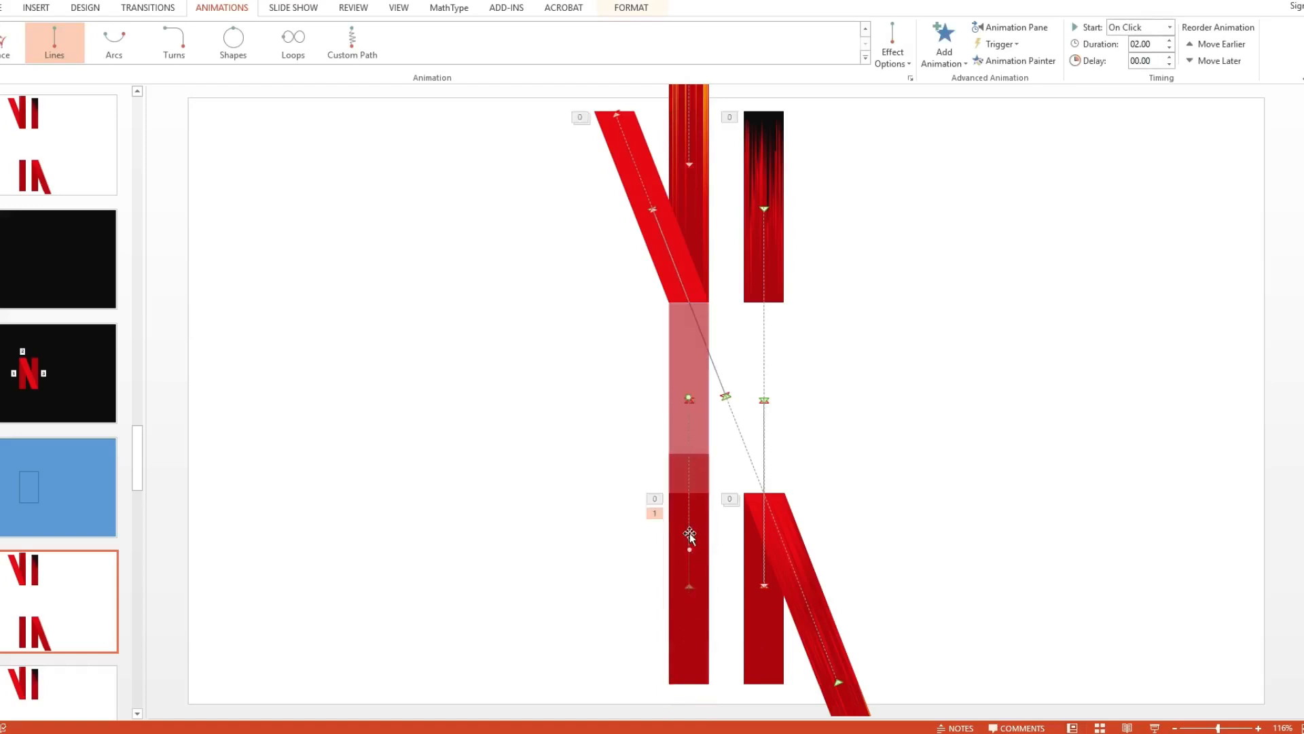
{"action": "left_click", "coordinate": [835, 449]}
Step: Extend the end of the striped strip's Down path to the middle of the slide, where the bar's upward path ends
{"action": "left_click", "coordinate": [690, 166]}
{"action": "left_click", "coordinate": [690, 166]}
{"action": "left_click_drag", "start_coordinate": [690, 166], "coordinate": [691, 400]}
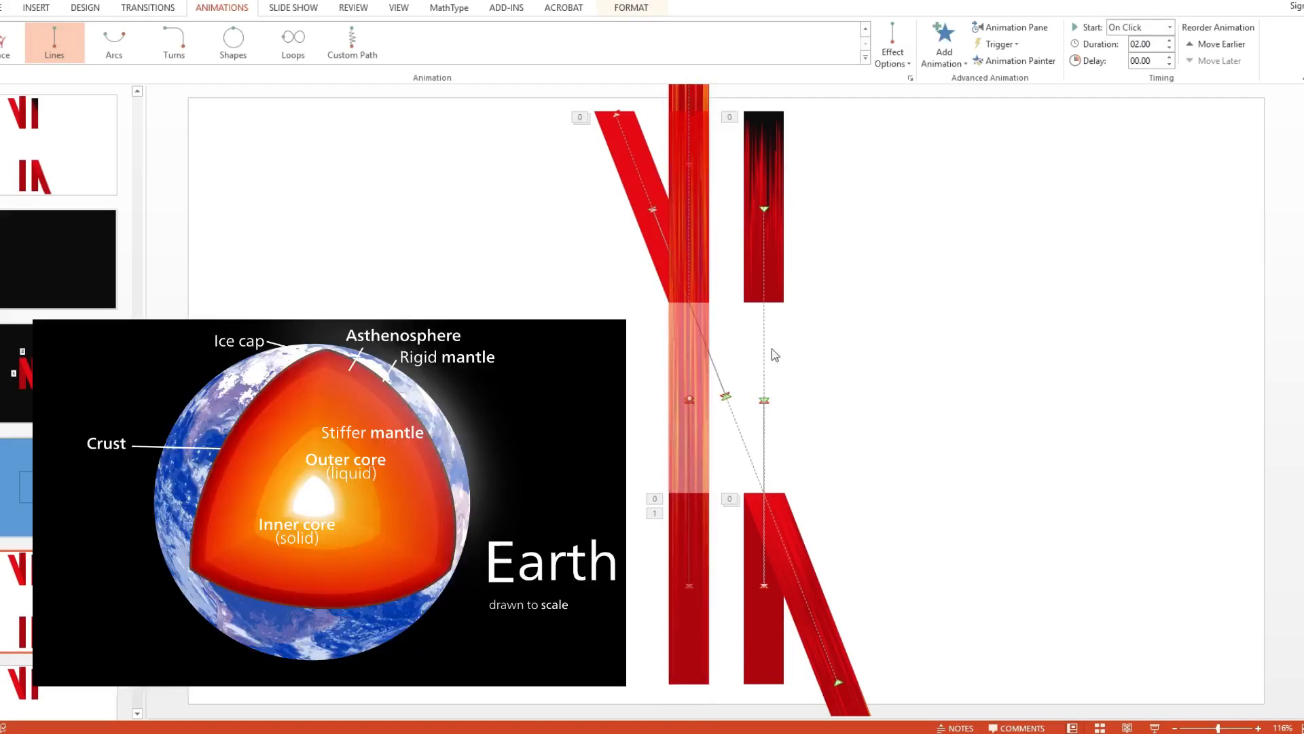
{"action": "left_click", "coordinate": [879, 296]}
Step: Move the start of the strip's second Down path to the end point of its first path at mid-slide
{"action": "scroll", "coordinate": [815, 279], "scroll_direction": "down", "scroll_amount": 7}
{"action": "scroll", "coordinate": [774, 265], "scroll_direction": "up", "scroll_amount": 7}
{"action": "left_click", "coordinate": [689, 168]}
{"action": "left_click_drag", "start_coordinate": [690, 167], "coordinate": [709, 479]}
{"action": "left_click_drag", "start_coordinate": [689, 552], "coordinate": [689, 417]}
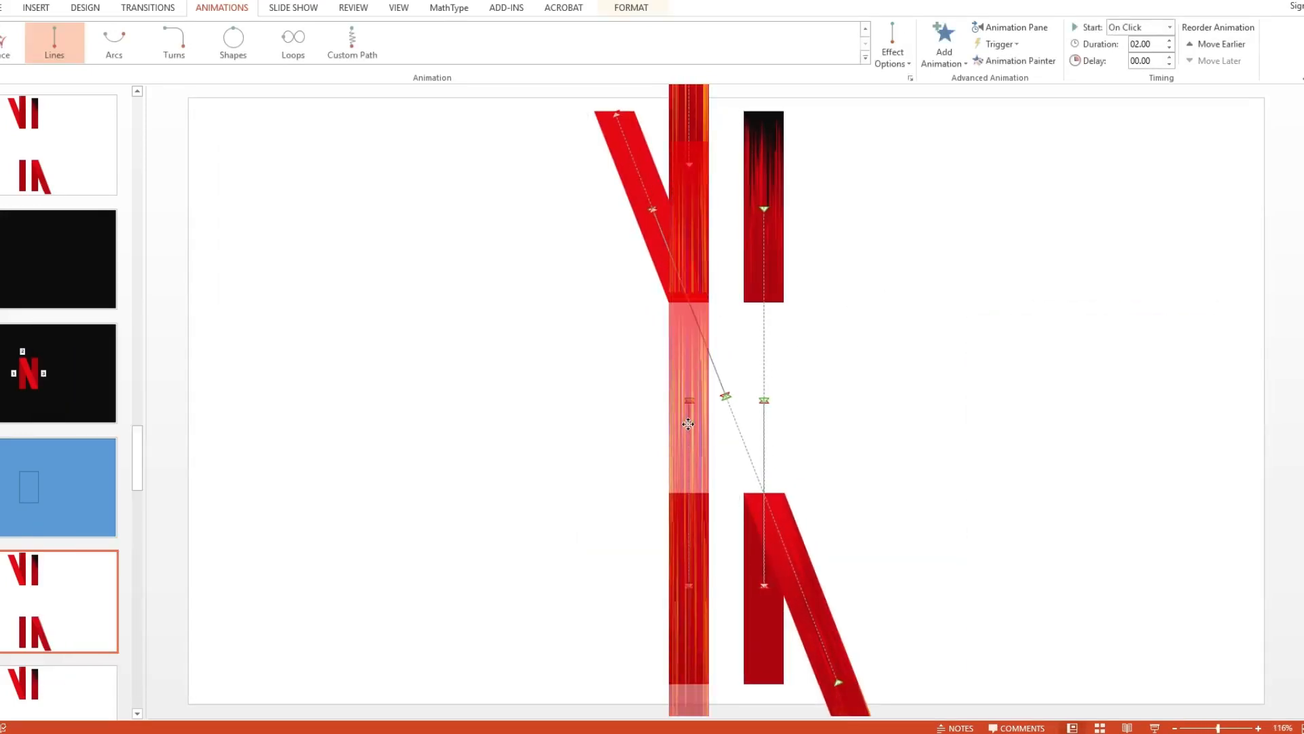
Step: Stretch the end of the strip's second Down path straight down until the strip lies far below the slide
{"action": "scroll", "coordinate": [690, 435], "scroll_direction": "down", "scroll_amount": 7}
{"action": "left_click_drag", "start_coordinate": [722, 681], "coordinate": [720, 693]}
{"action": "scroll", "coordinate": [710, 664], "scroll_direction": "down", "scroll_amount": 2}
{"action": "scroll", "coordinate": [712, 679], "scroll_direction": "up", "scroll_amount": 1}
{"action": "left_click", "coordinate": [712, 688]}
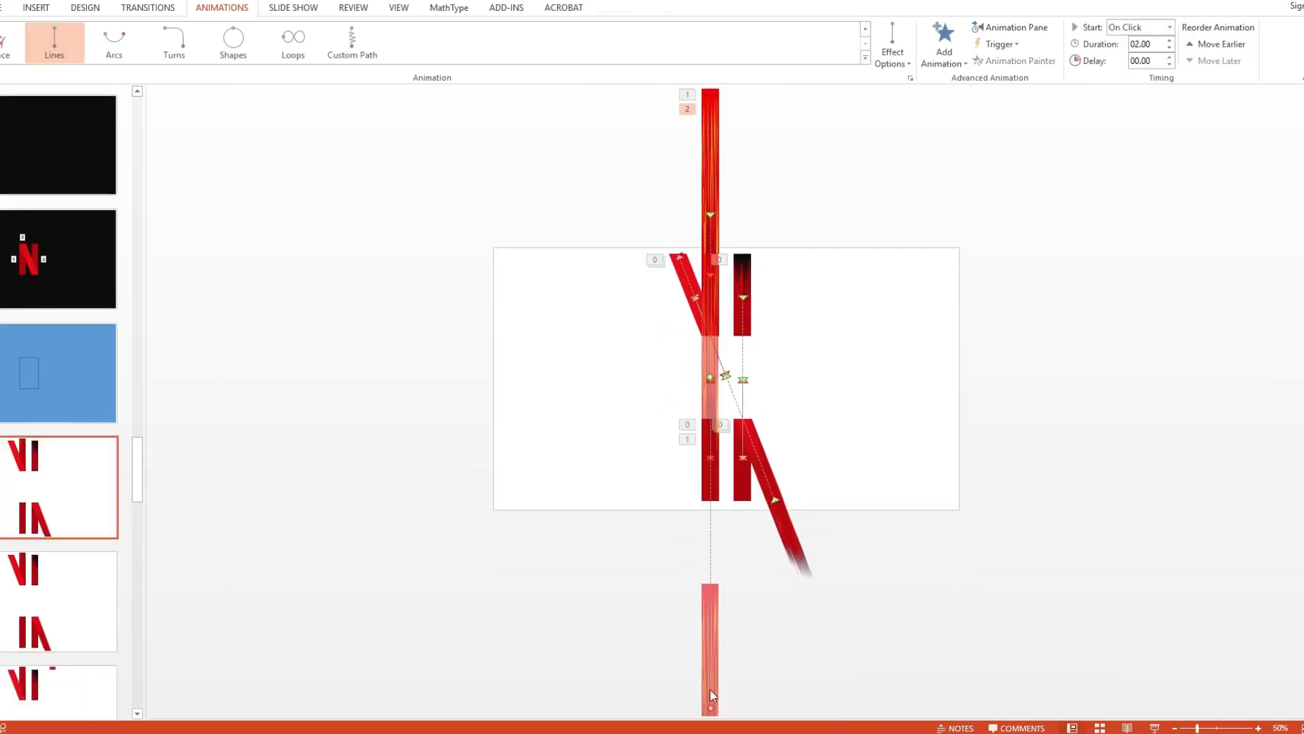
{"action": "scroll", "coordinate": [711, 696], "scroll_direction": "up", "scroll_amount": 7}
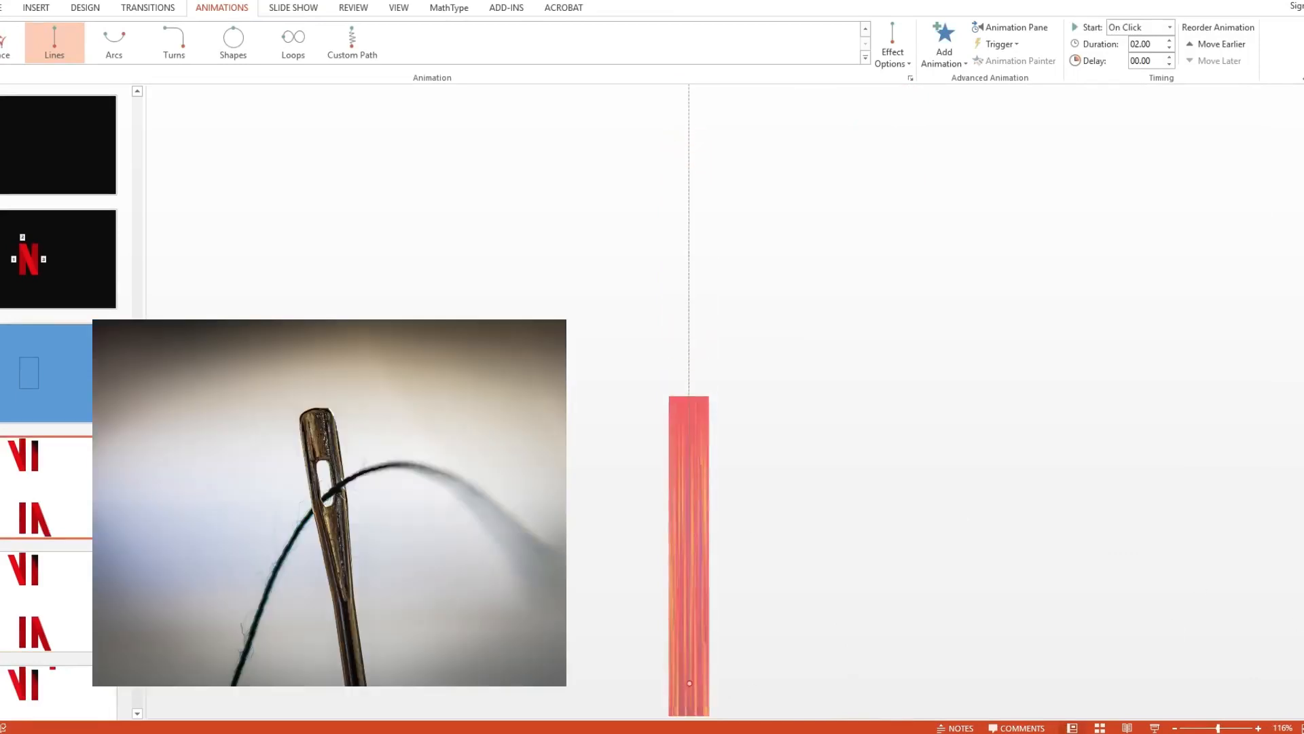
{"action": "scroll", "coordinate": [693, 608], "scroll_direction": "down", "scroll_amount": 10}
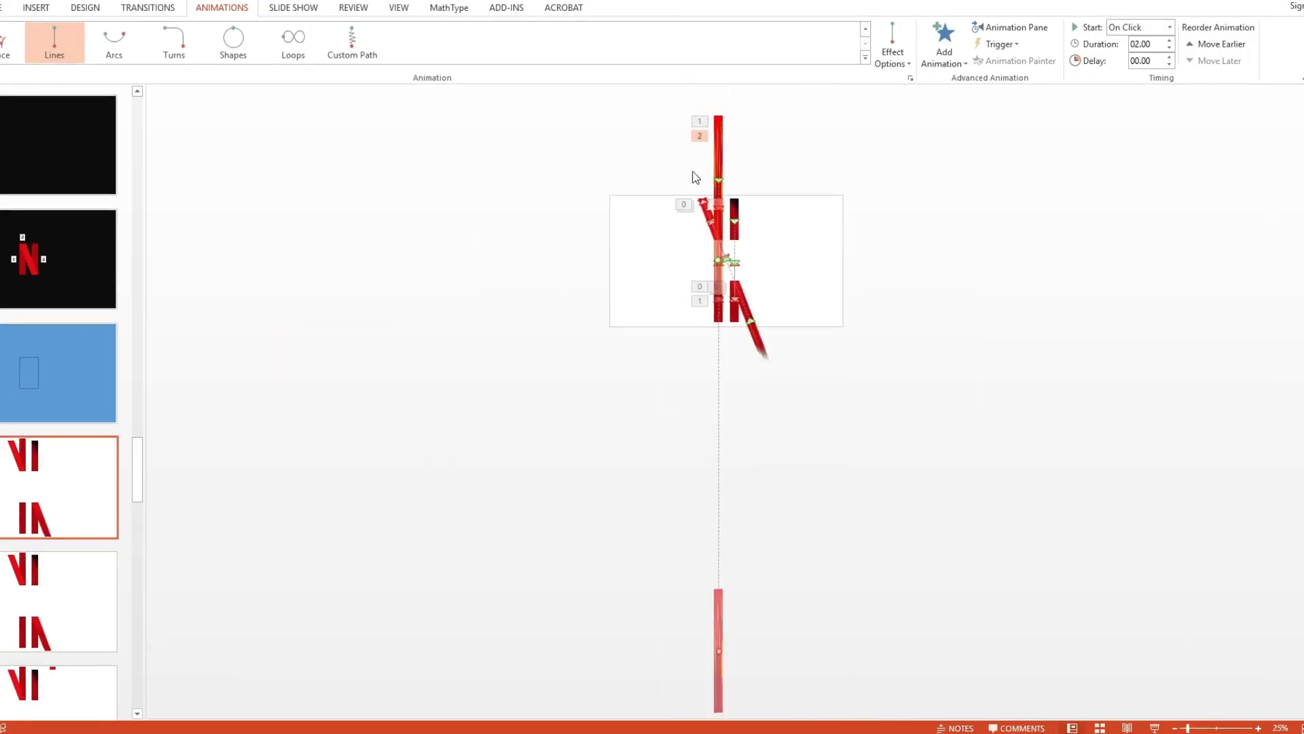
{"action": "left_click", "coordinate": [718, 709]}
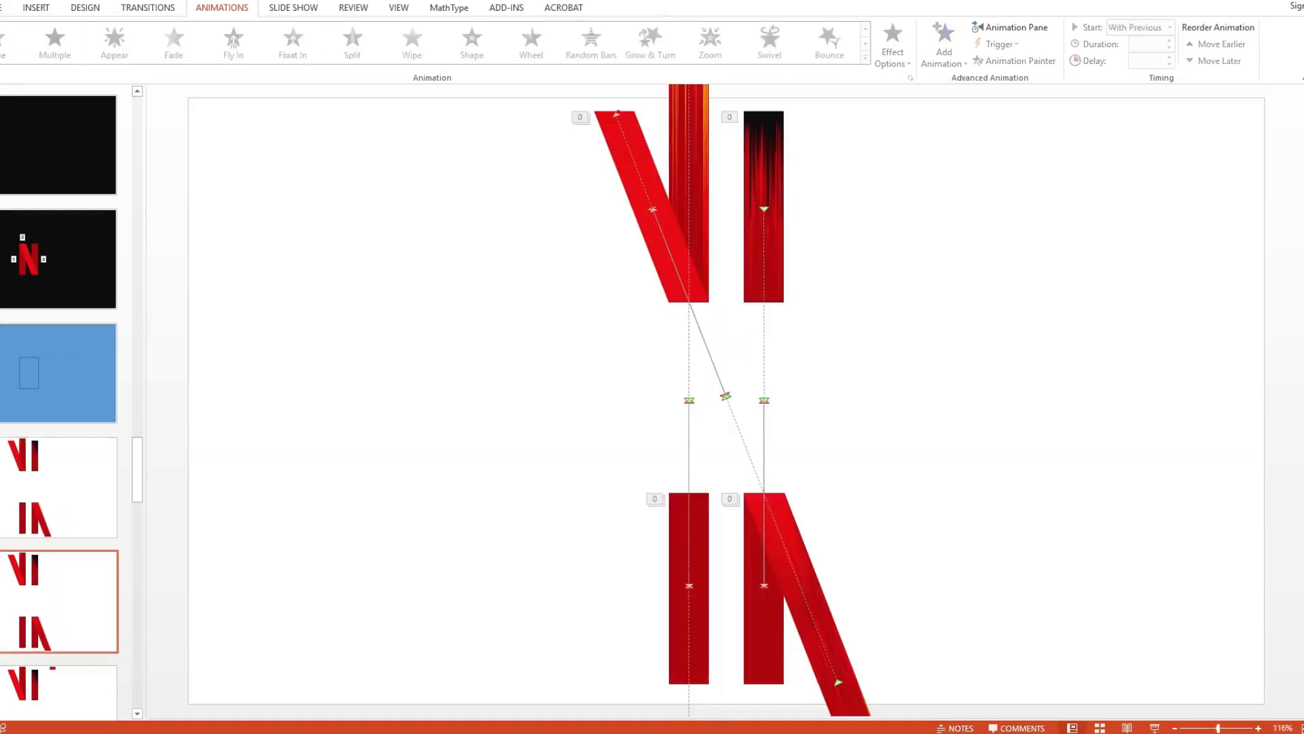
Step: Add a Grow/Shrink emphasis animation to the striped strip
{"action": "left_click", "coordinate": [705, 188]}
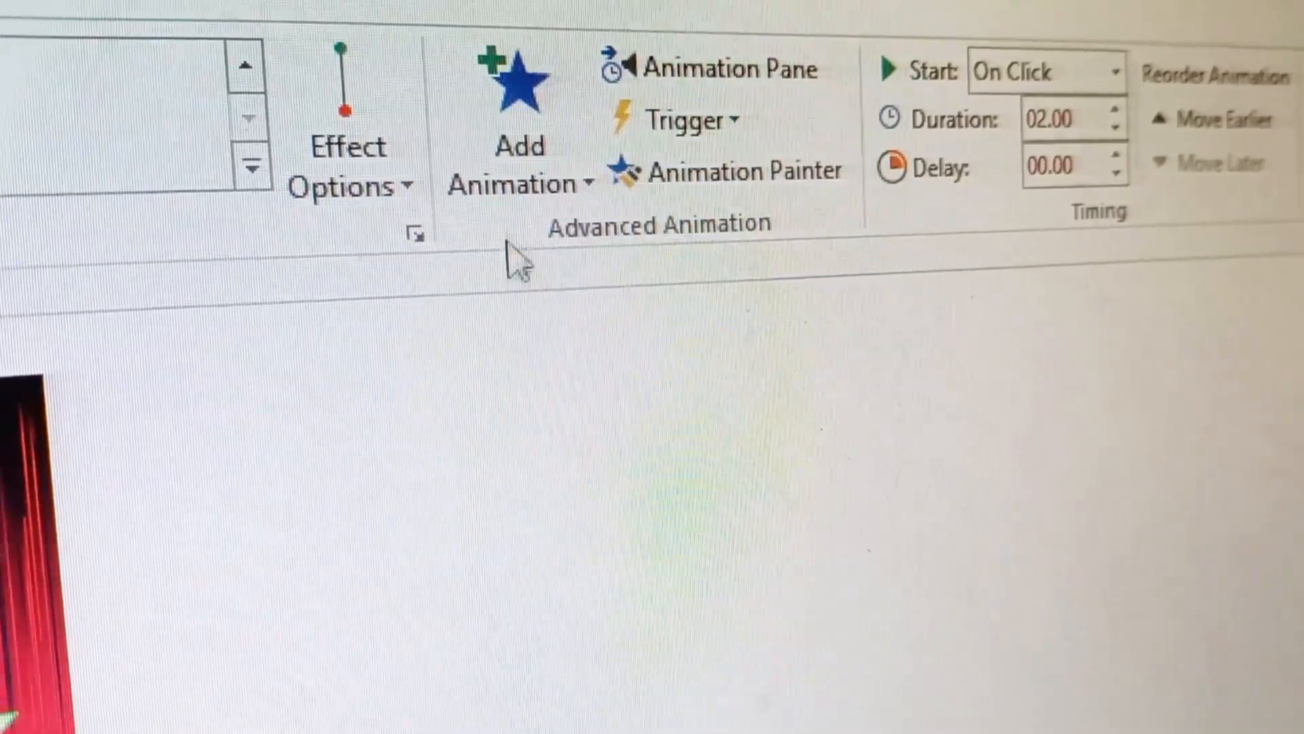
{"action": "left_click", "coordinate": [489, 160]}
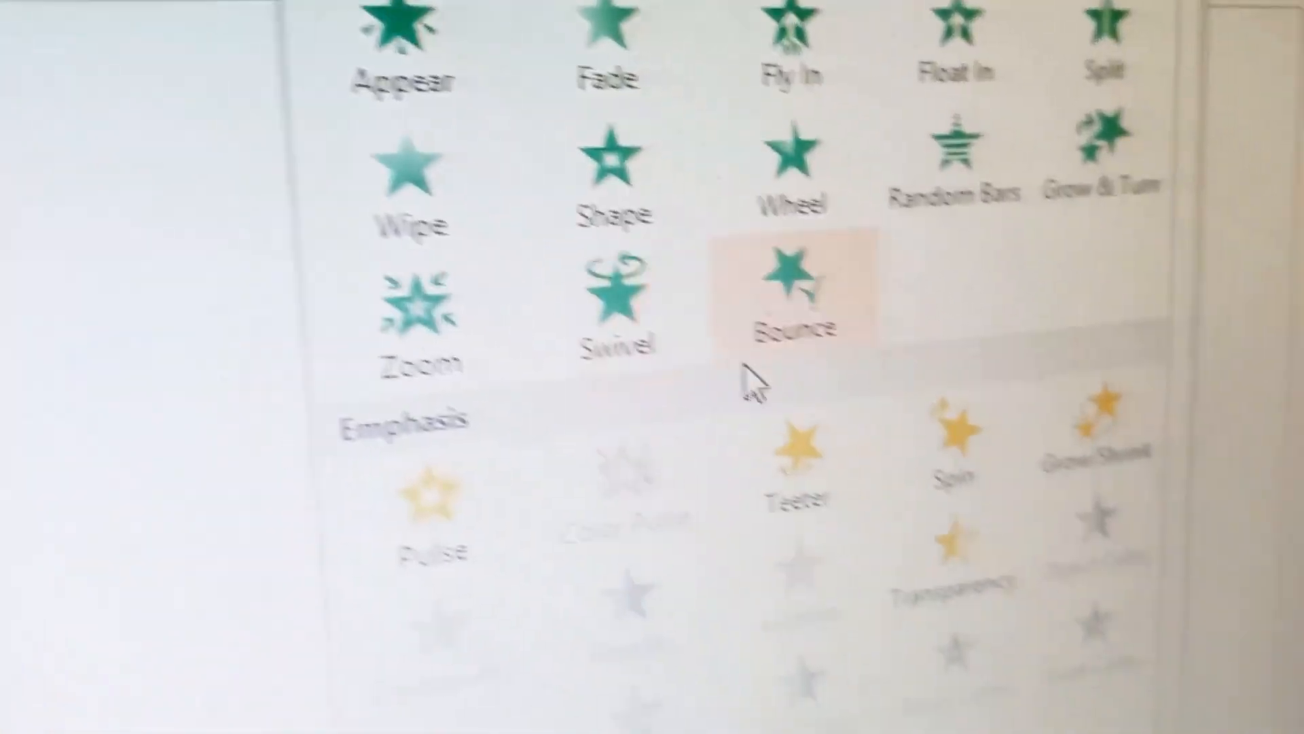
{"action": "left_click", "coordinate": [927, 363]}
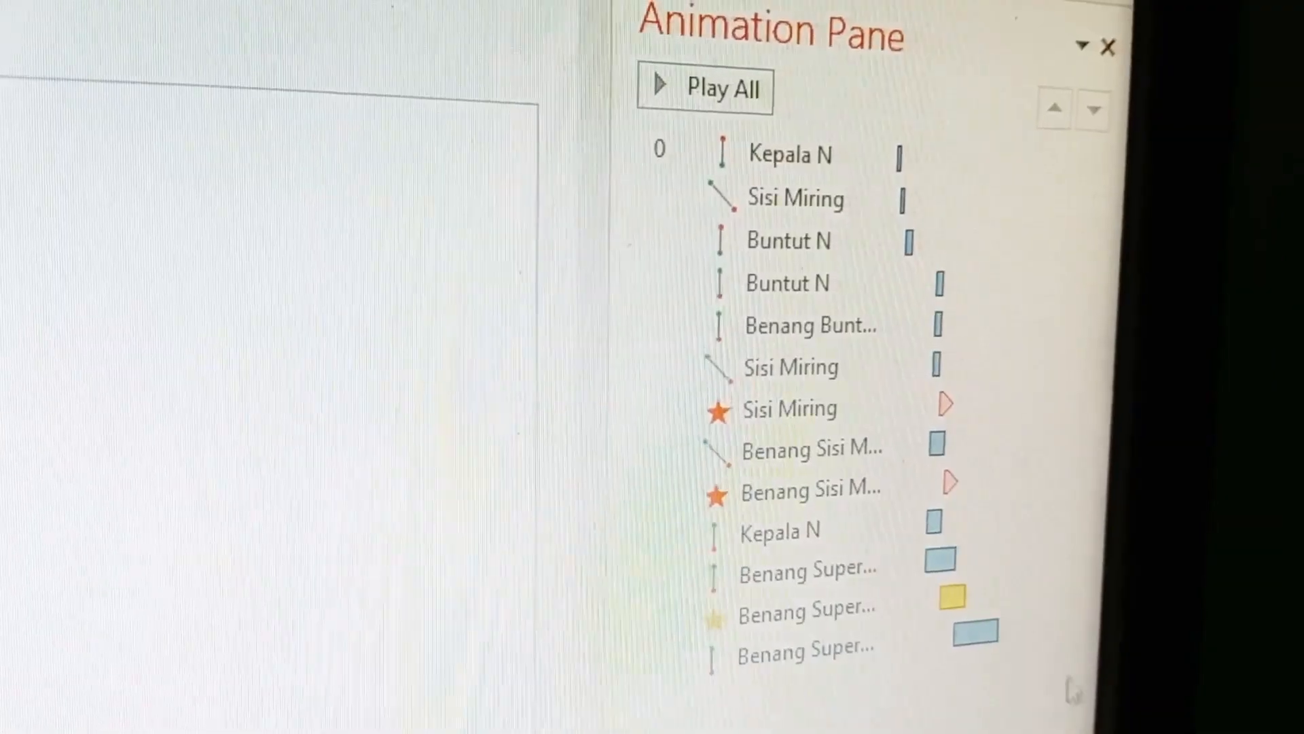
Step: Set the Benang Super Grow/Shrink effect to a custom size of 2900% with a smooth start of 0.85 sec
{"action": "left_click", "coordinate": [999, 590]}
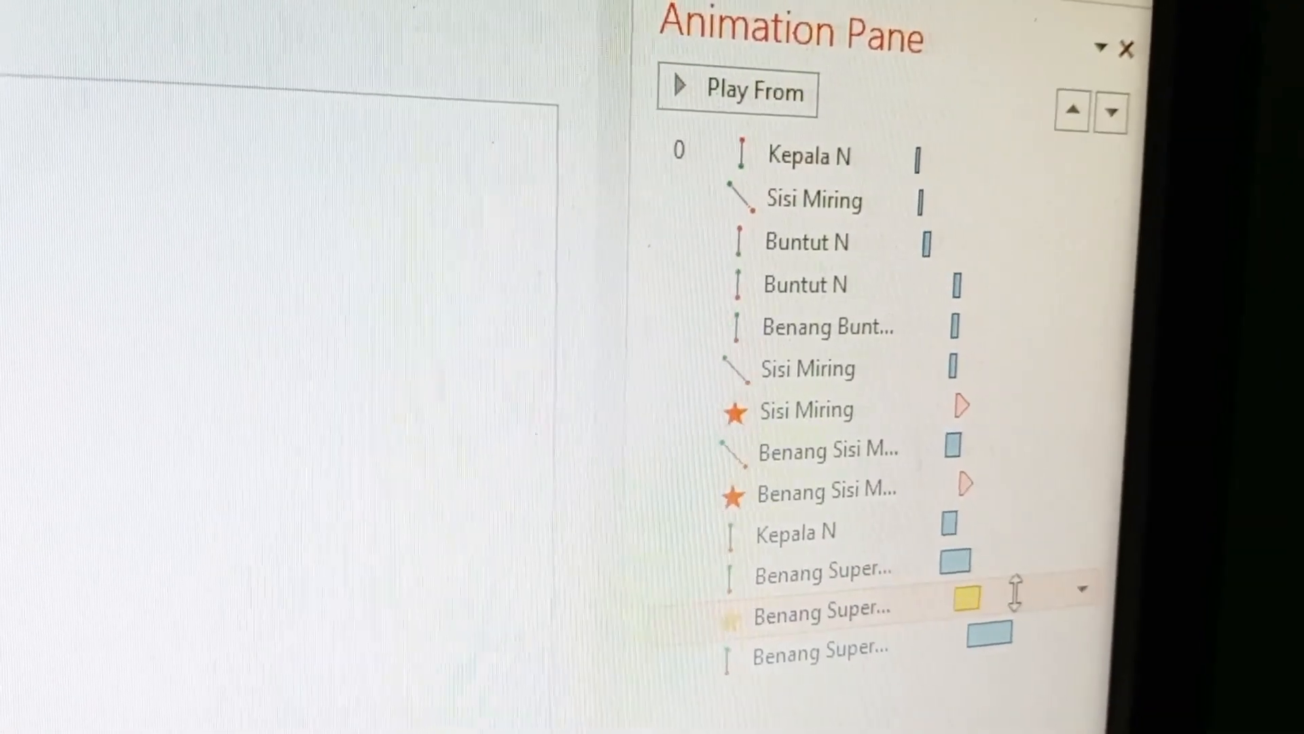
{"action": "left_click", "coordinate": [1082, 585]}
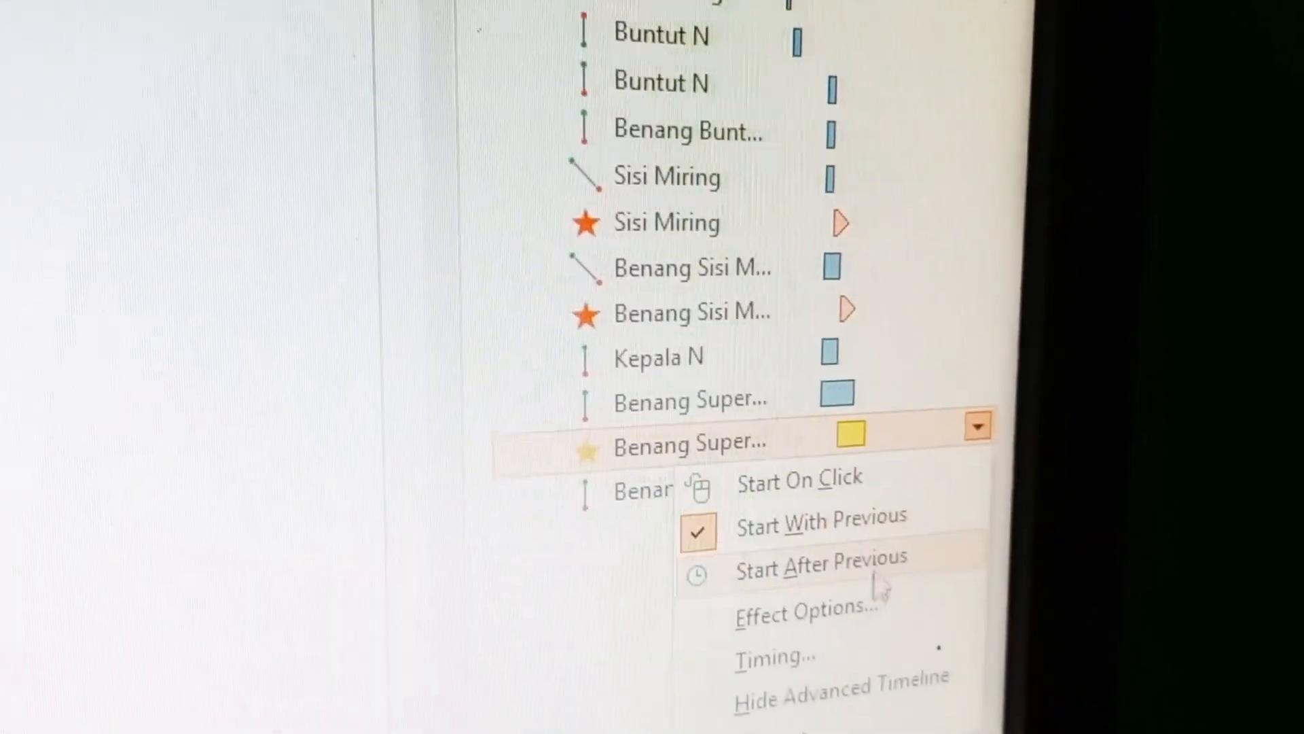
{"action": "left_click", "coordinate": [875, 583]}
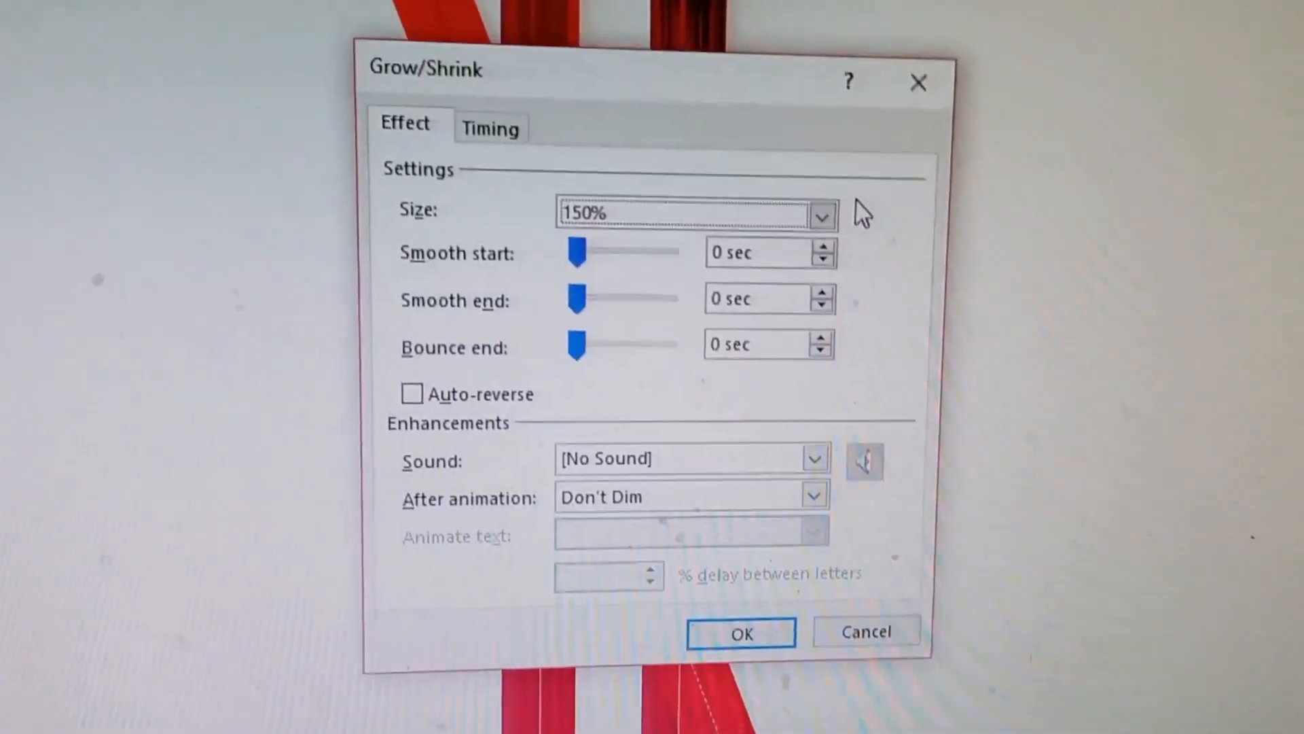
{"action": "left_click", "coordinate": [834, 222]}
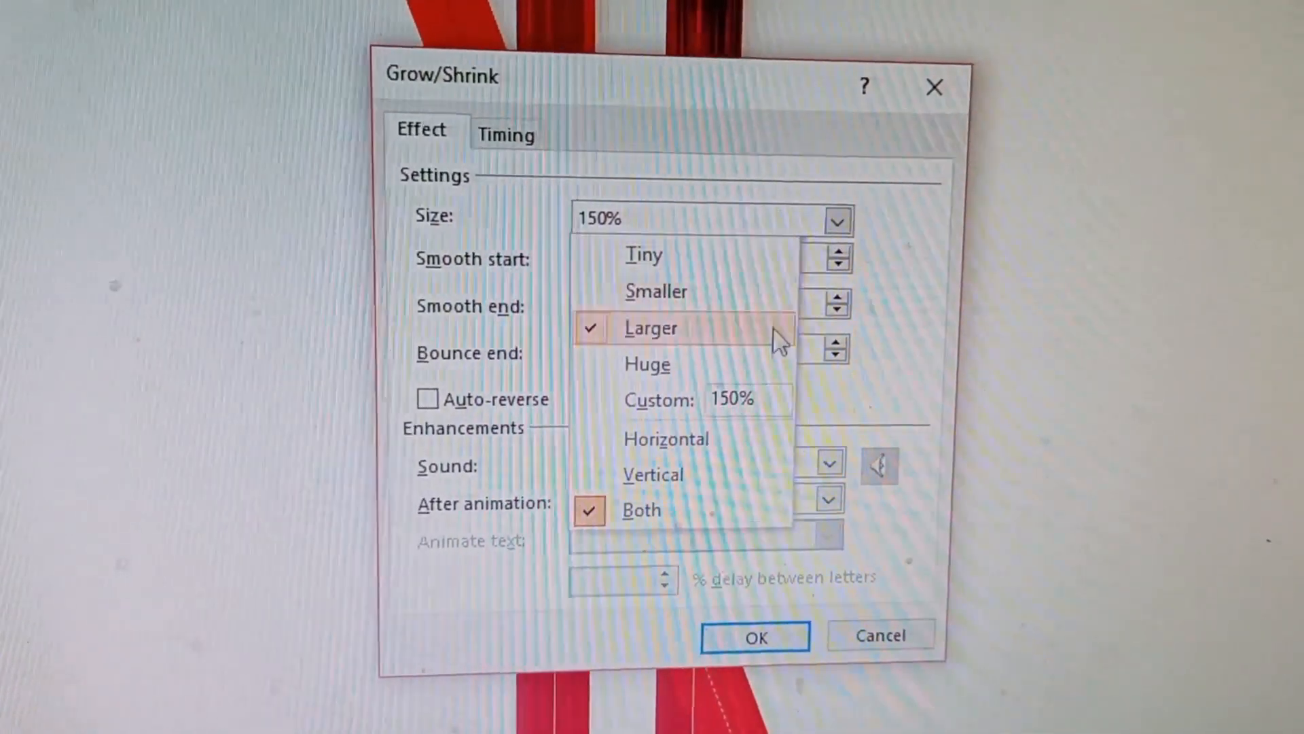
{"action": "left_click_drag", "start_coordinate": [776, 411], "coordinate": [711, 404]}
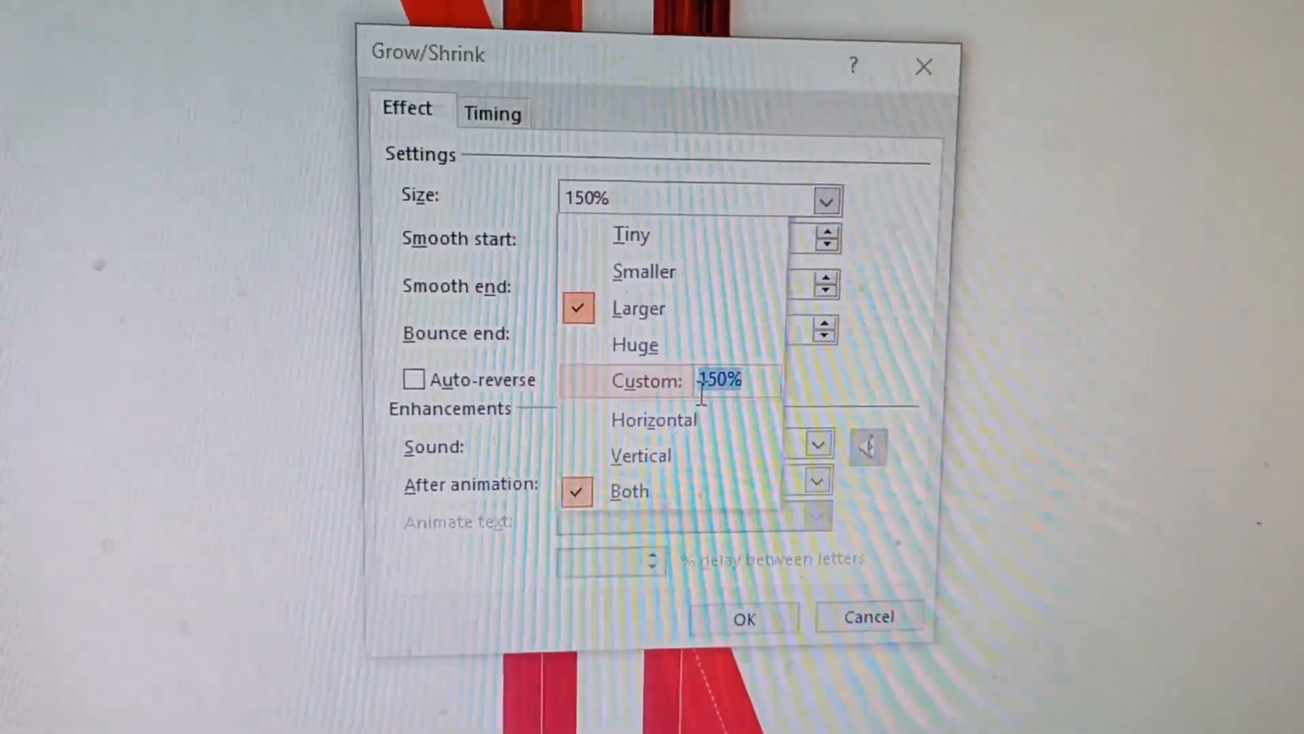
{"action": "type", "text": "2900"}
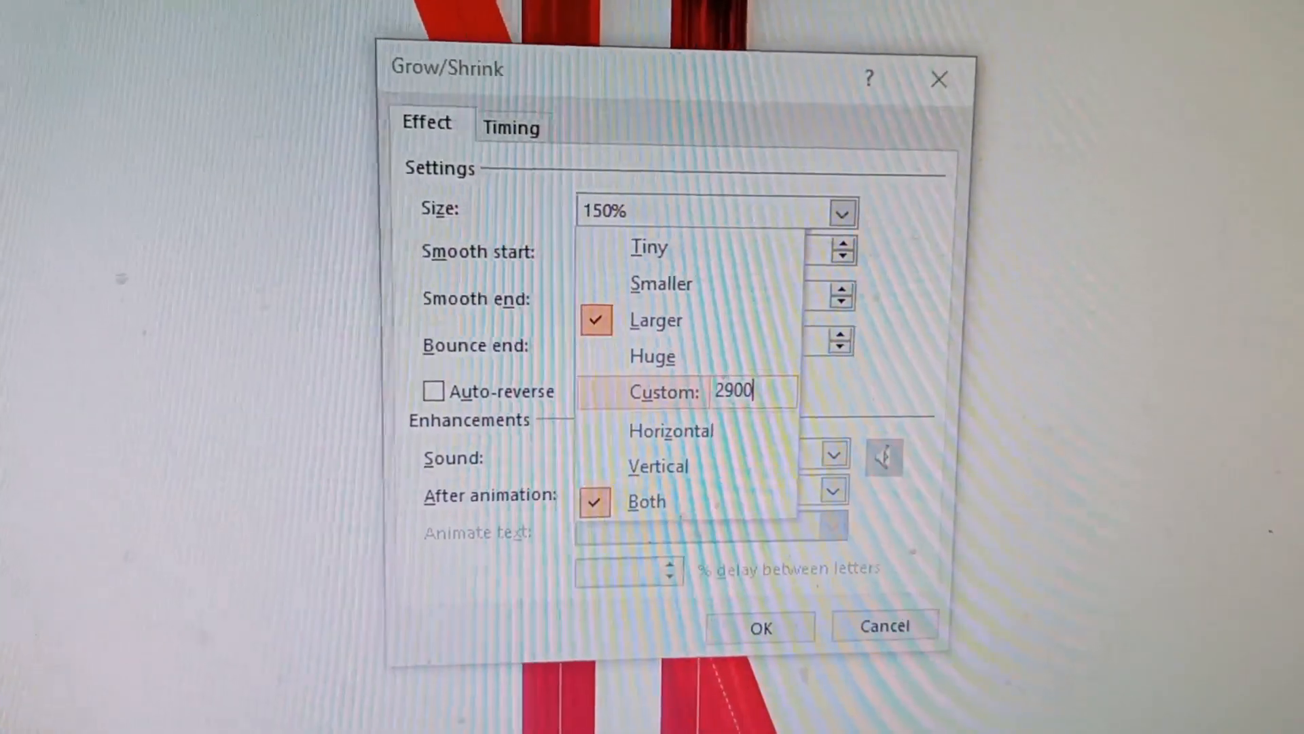
{"action": "key", "text": "Return"}
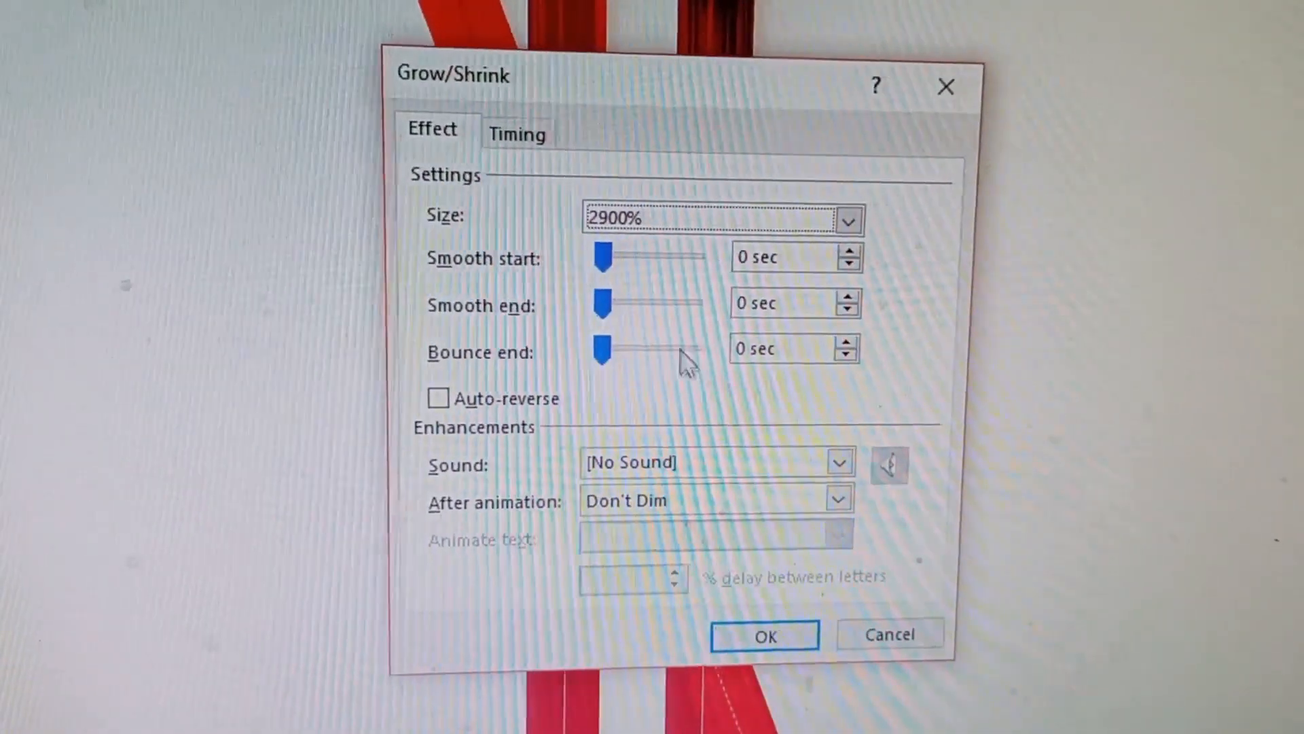
{"action": "left_click_drag", "start_coordinate": [605, 258], "coordinate": [786, 273]}
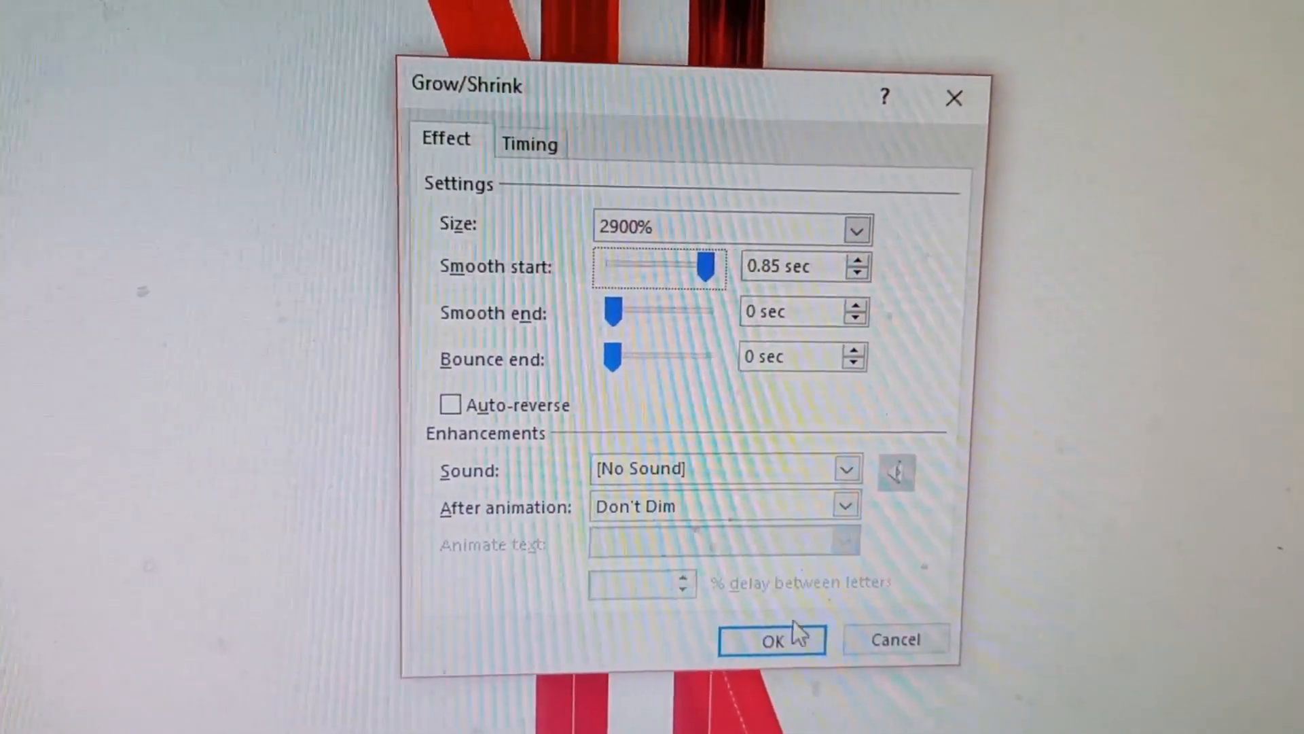
{"action": "left_click", "coordinate": [785, 640]}
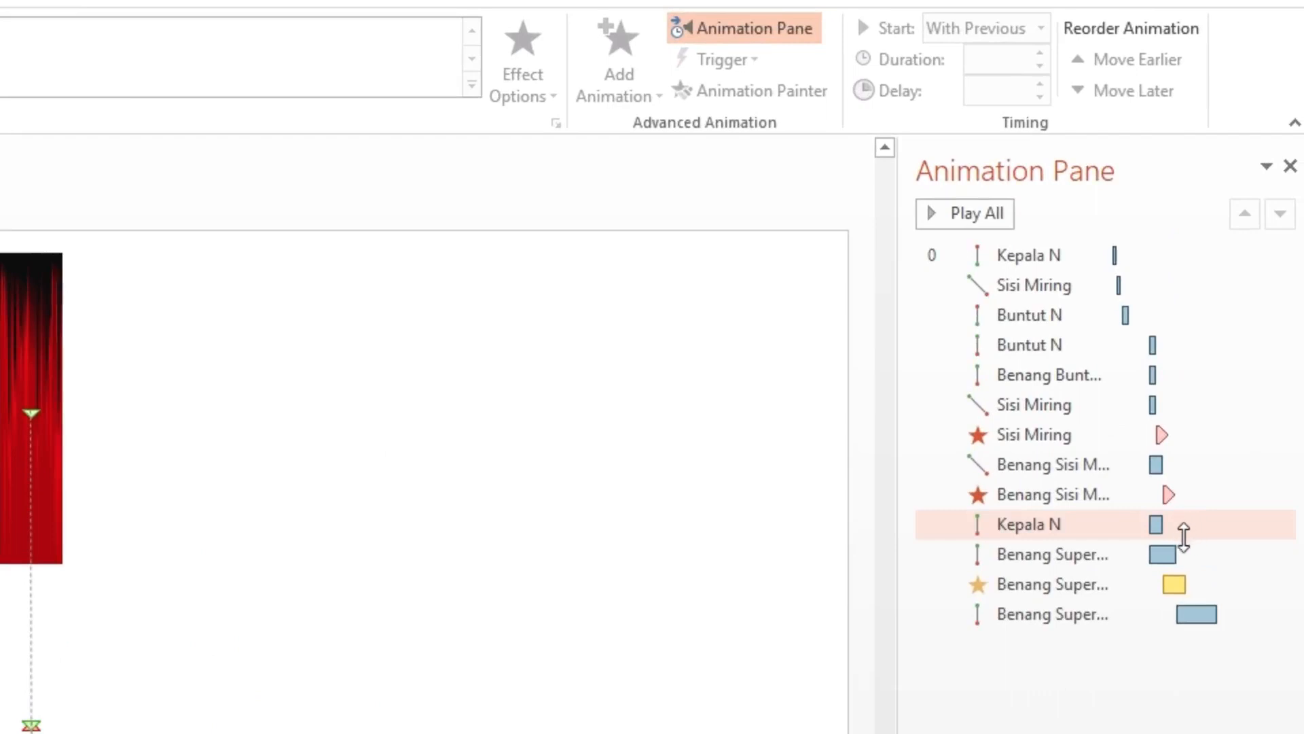
Step: Check the duration and delay of the last Kepala N animation and the first Benang Super motion path
{"action": "left_click", "coordinate": [1051, 527]}
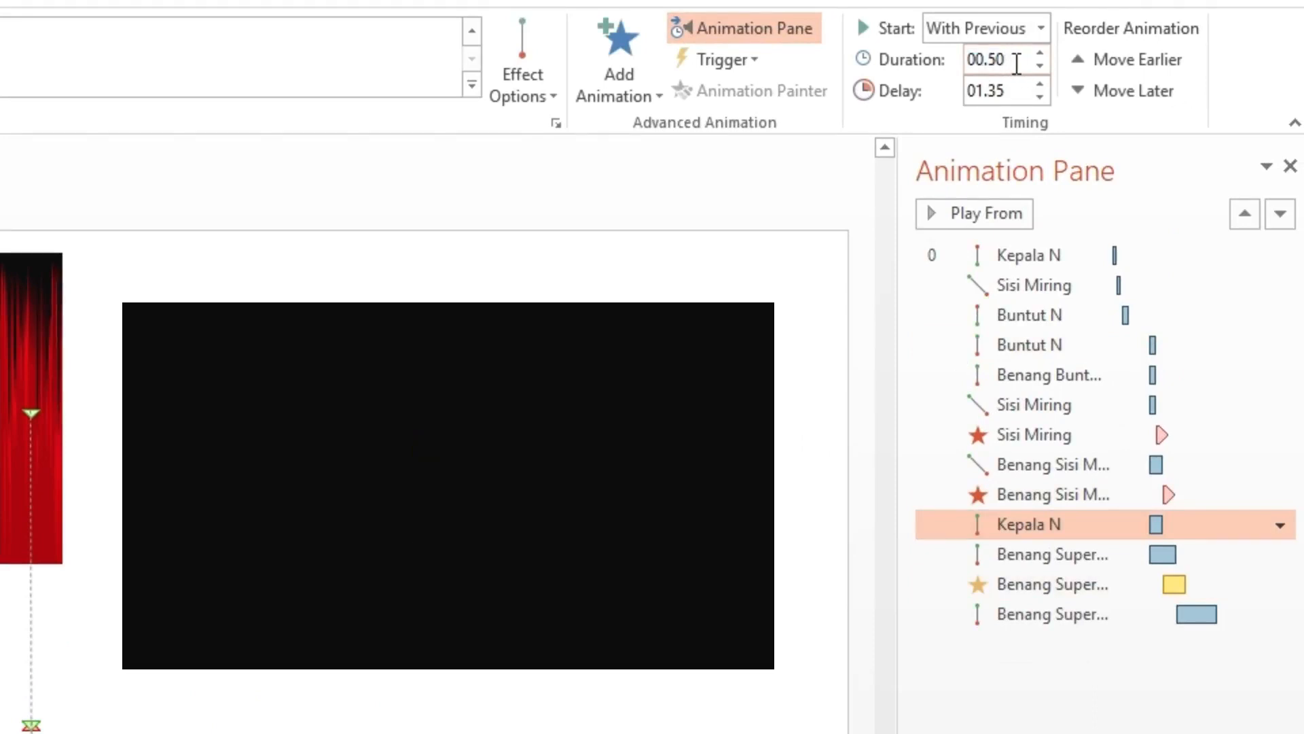
{"action": "left_click", "coordinate": [1056, 554]}
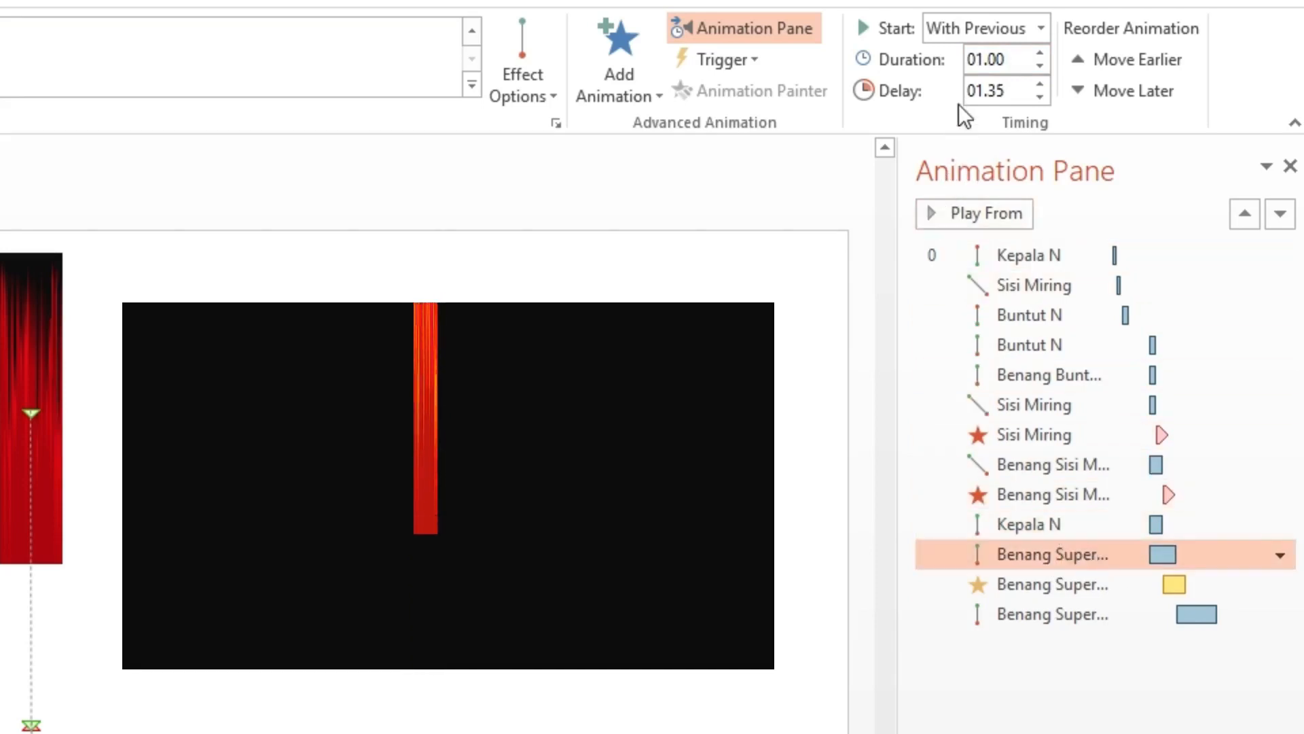
{"action": "left_click", "coordinate": [1019, 61]}
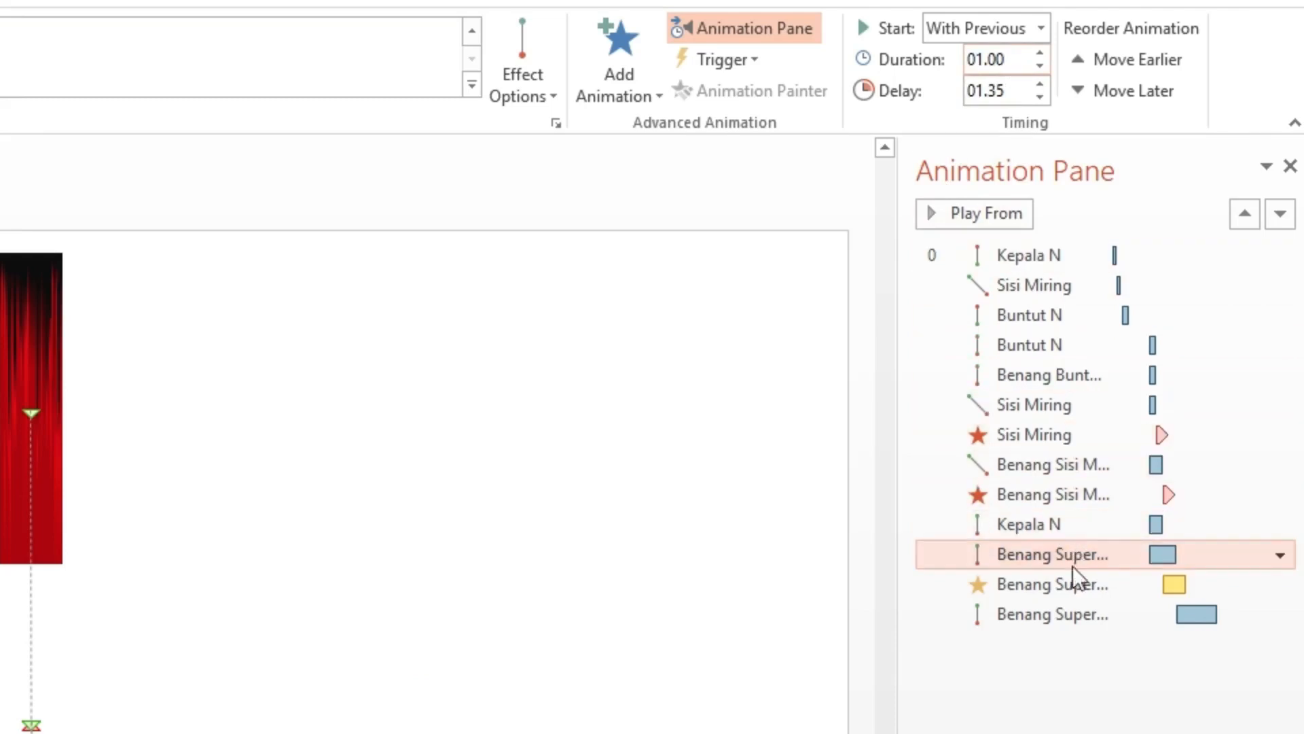
Step: Check the duration and delay of the Benang Super Grow/Shrink effect and of the last Benang Super motion path
{"action": "left_click", "coordinate": [1081, 592]}
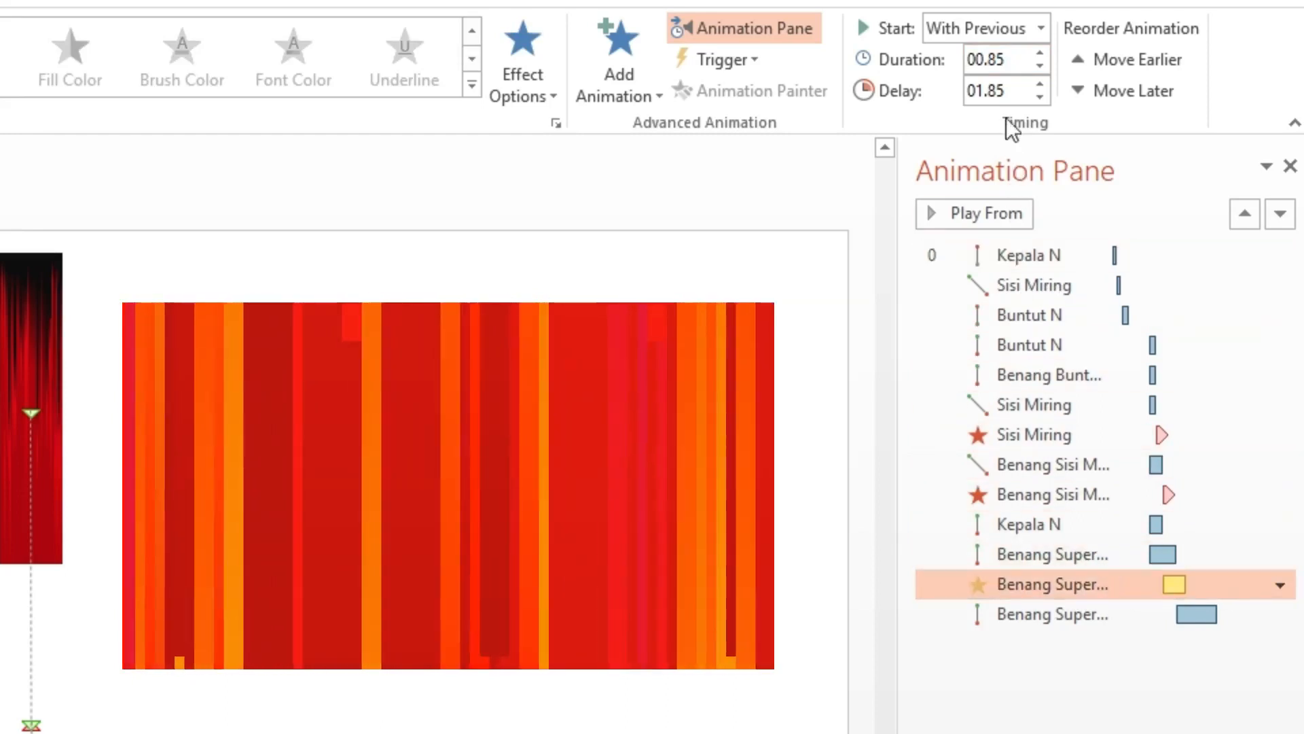
{"action": "left_click", "coordinate": [1014, 67]}
{"action": "left_click", "coordinate": [1016, 65]}
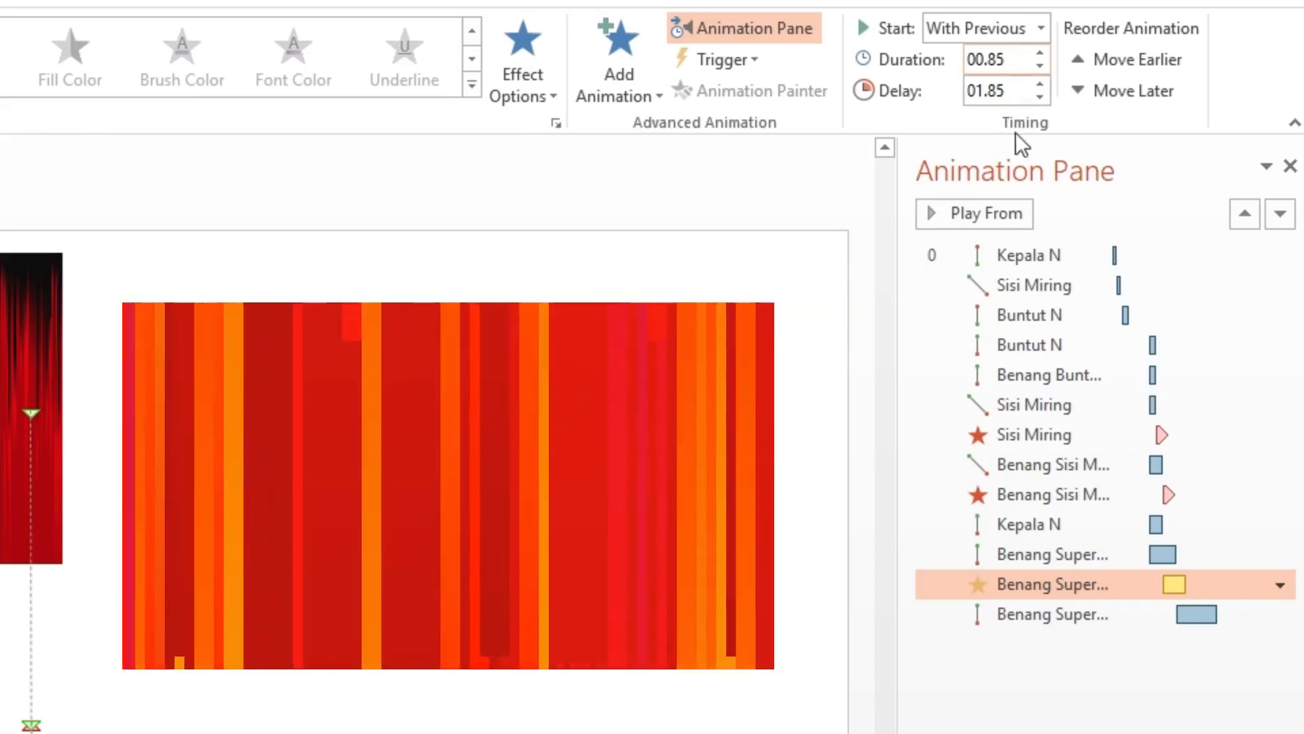
{"action": "left_click", "coordinate": [1081, 614]}
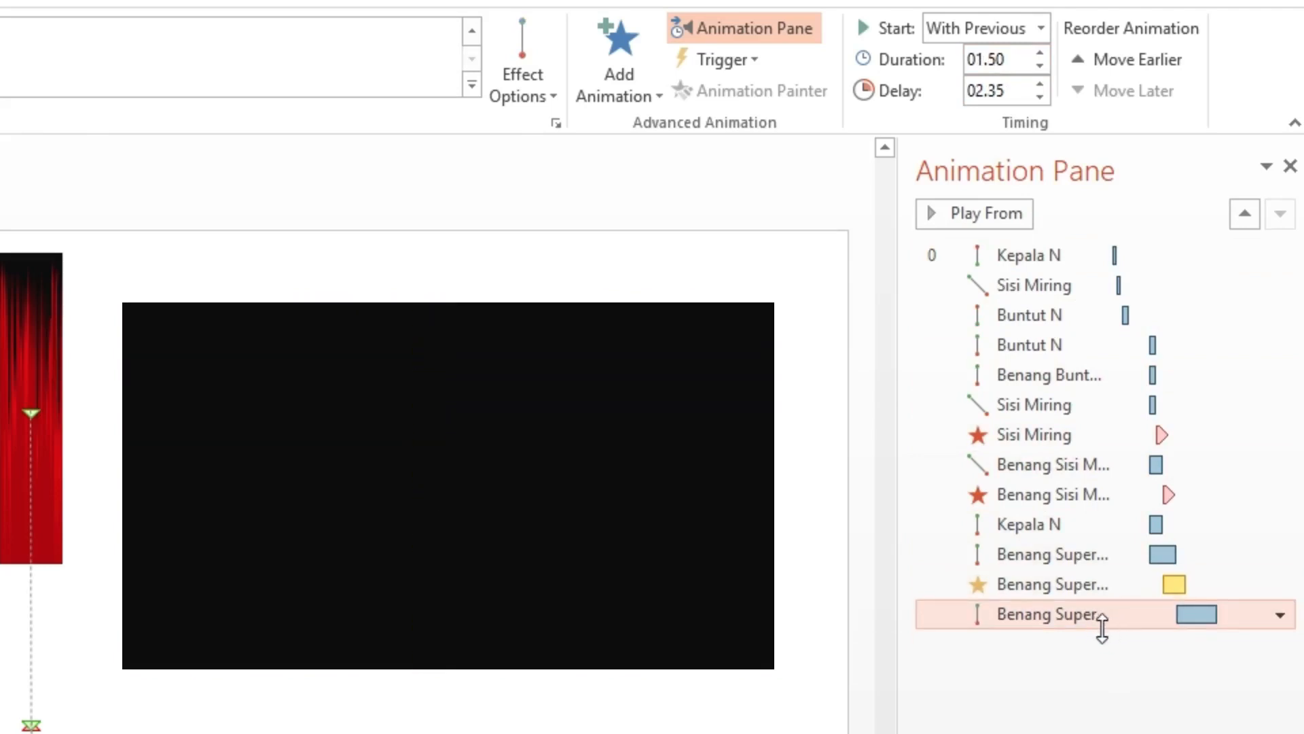
{"action": "left_click", "coordinate": [1015, 62]}
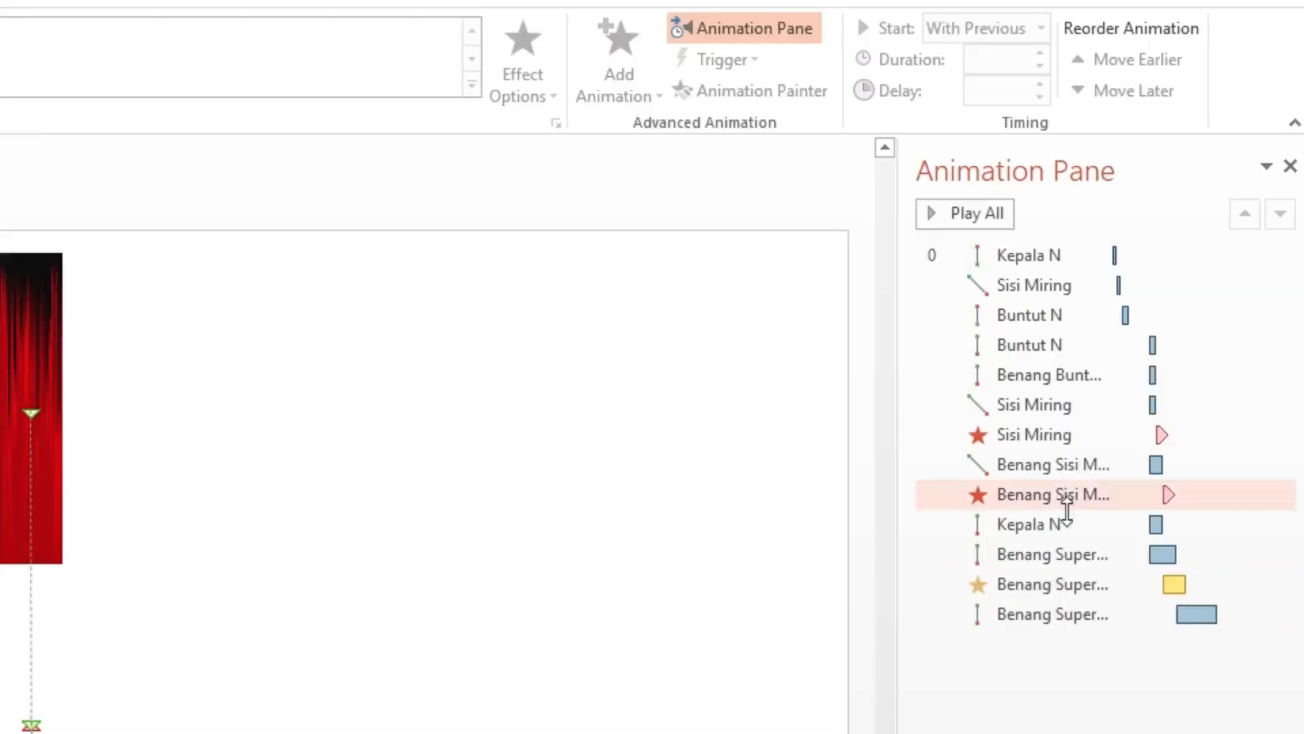
Step: Remove the exit effects from the Sisi Miring bar and its Benang Sisi Miring strip, and preview all the slide's animations
{"action": "left_click", "coordinate": [1113, 438]}
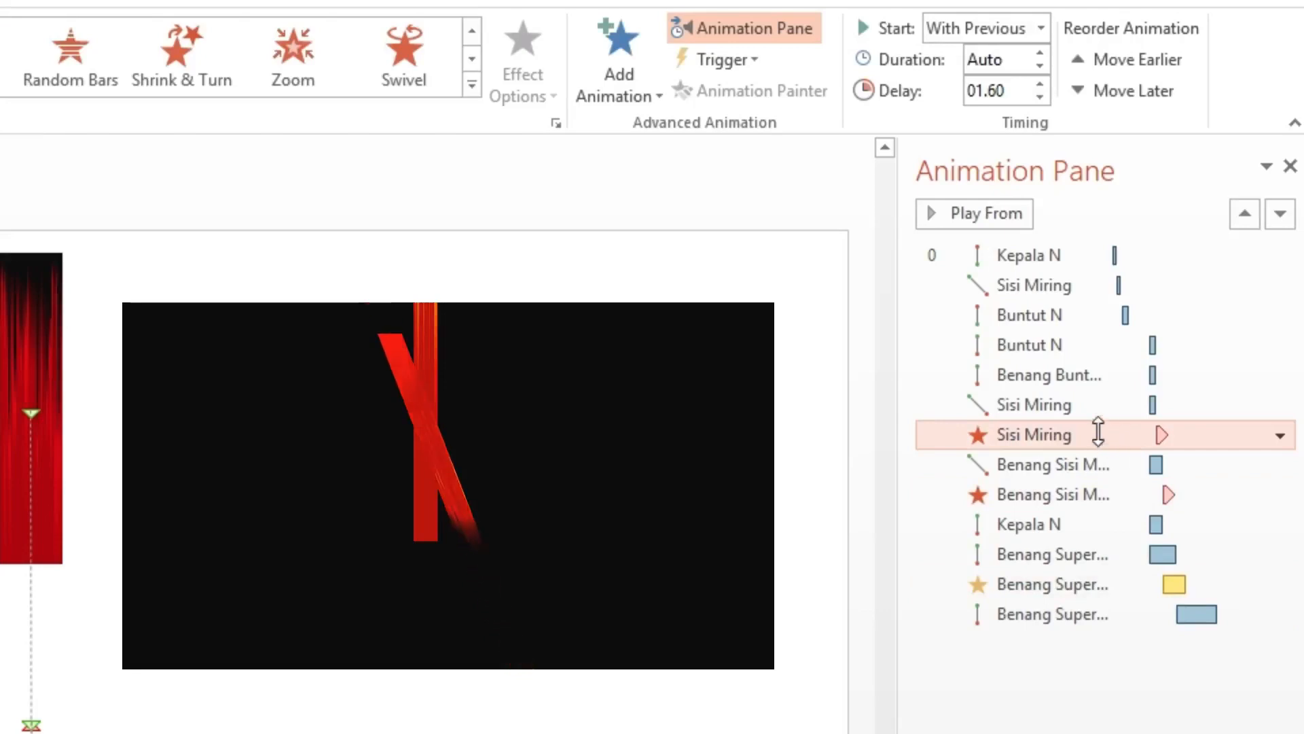
{"action": "left_click", "coordinate": [1094, 502]}
{"action": "left_click", "coordinate": [1099, 435], "text": "ctrl"}
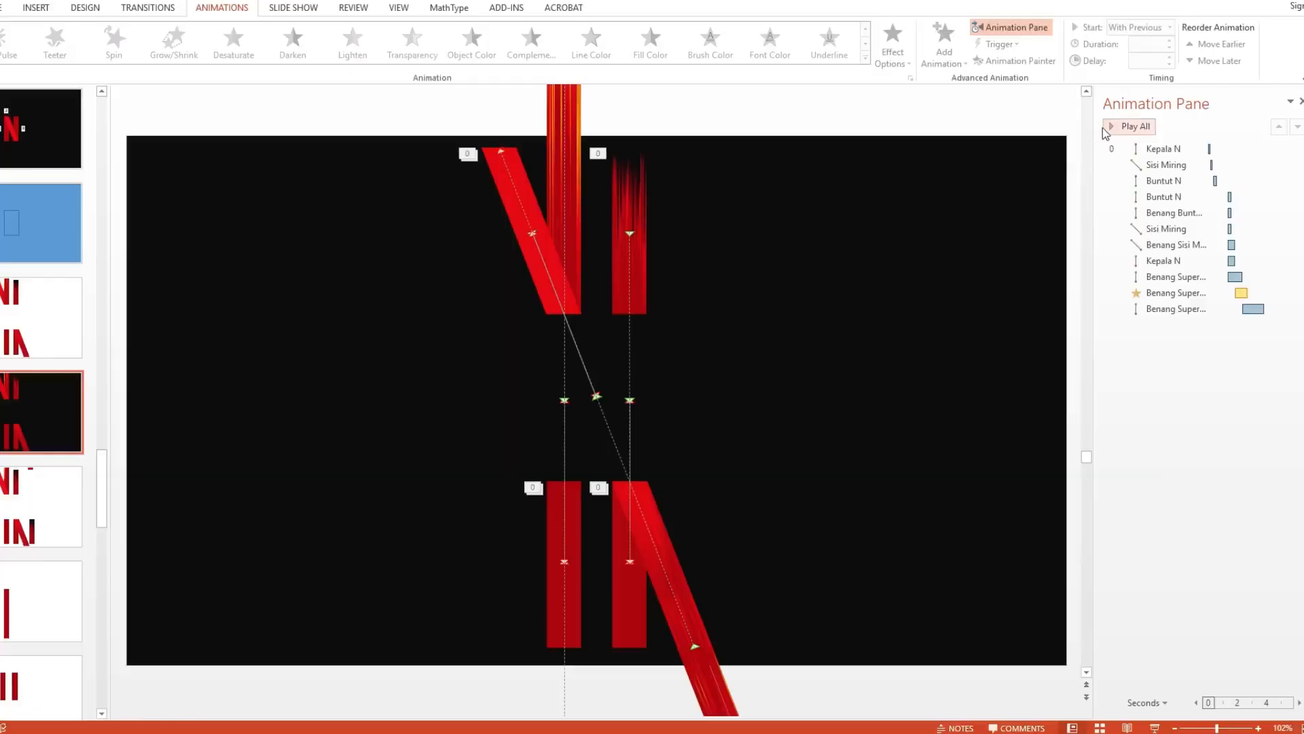
{"action": "left_click", "coordinate": [1104, 128]}
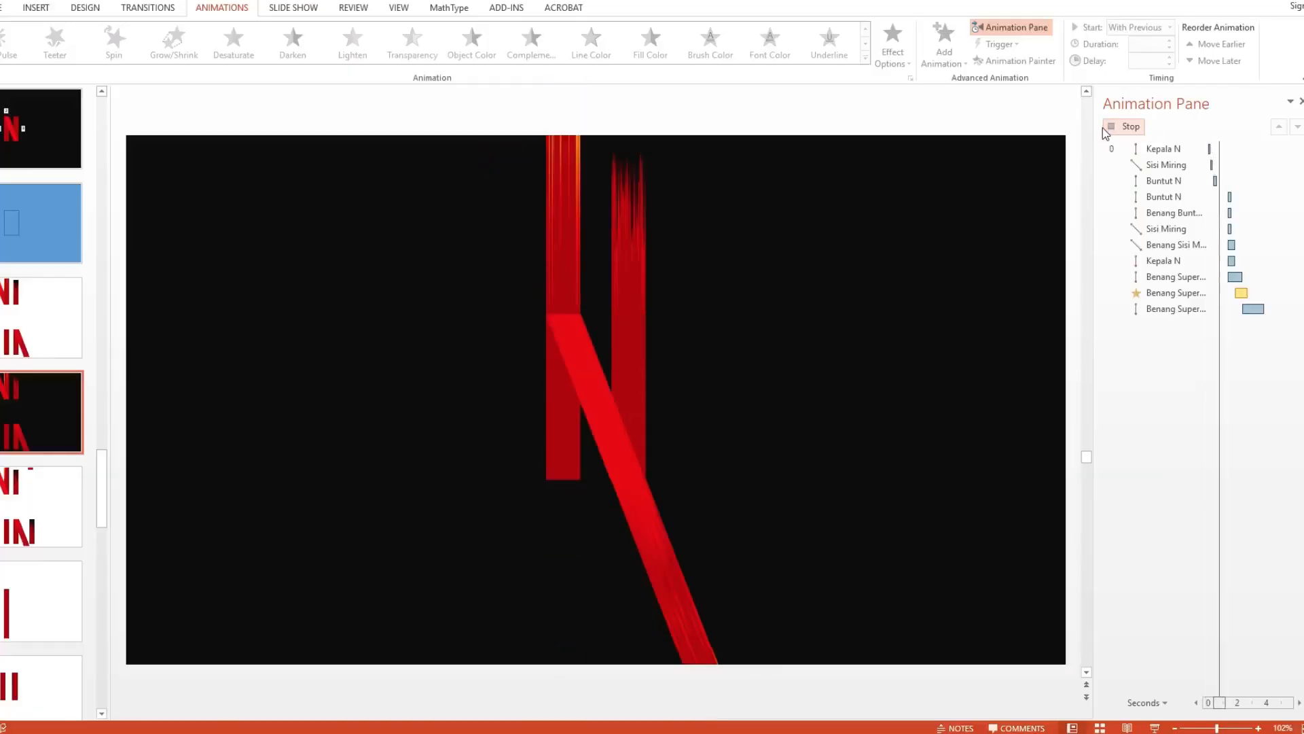